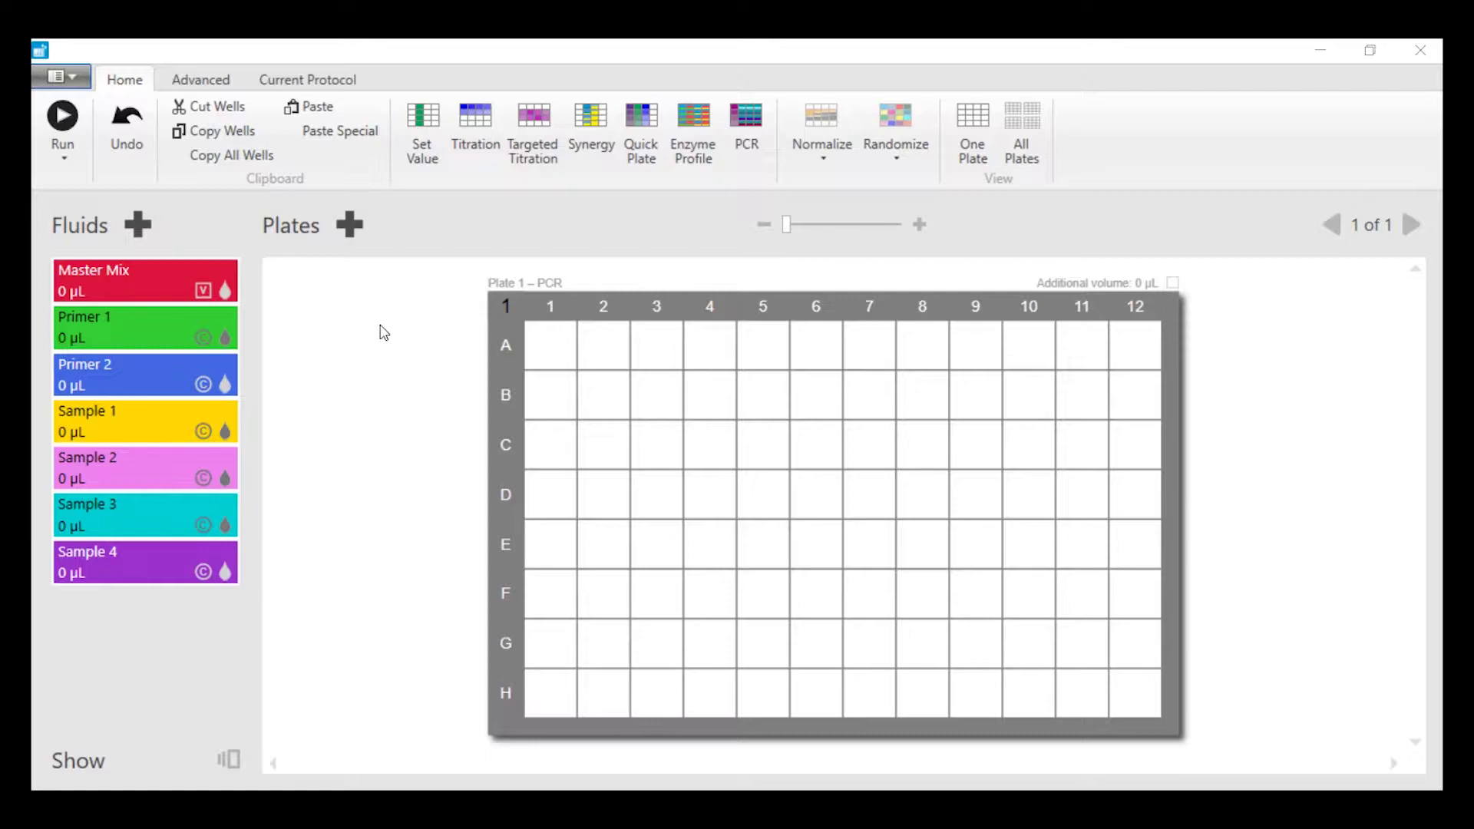
# - Review the classes and concentrations of the fluids defined for the protocol
pyautogui.moveTo(175, 291)
pyautogui.click(138, 230)
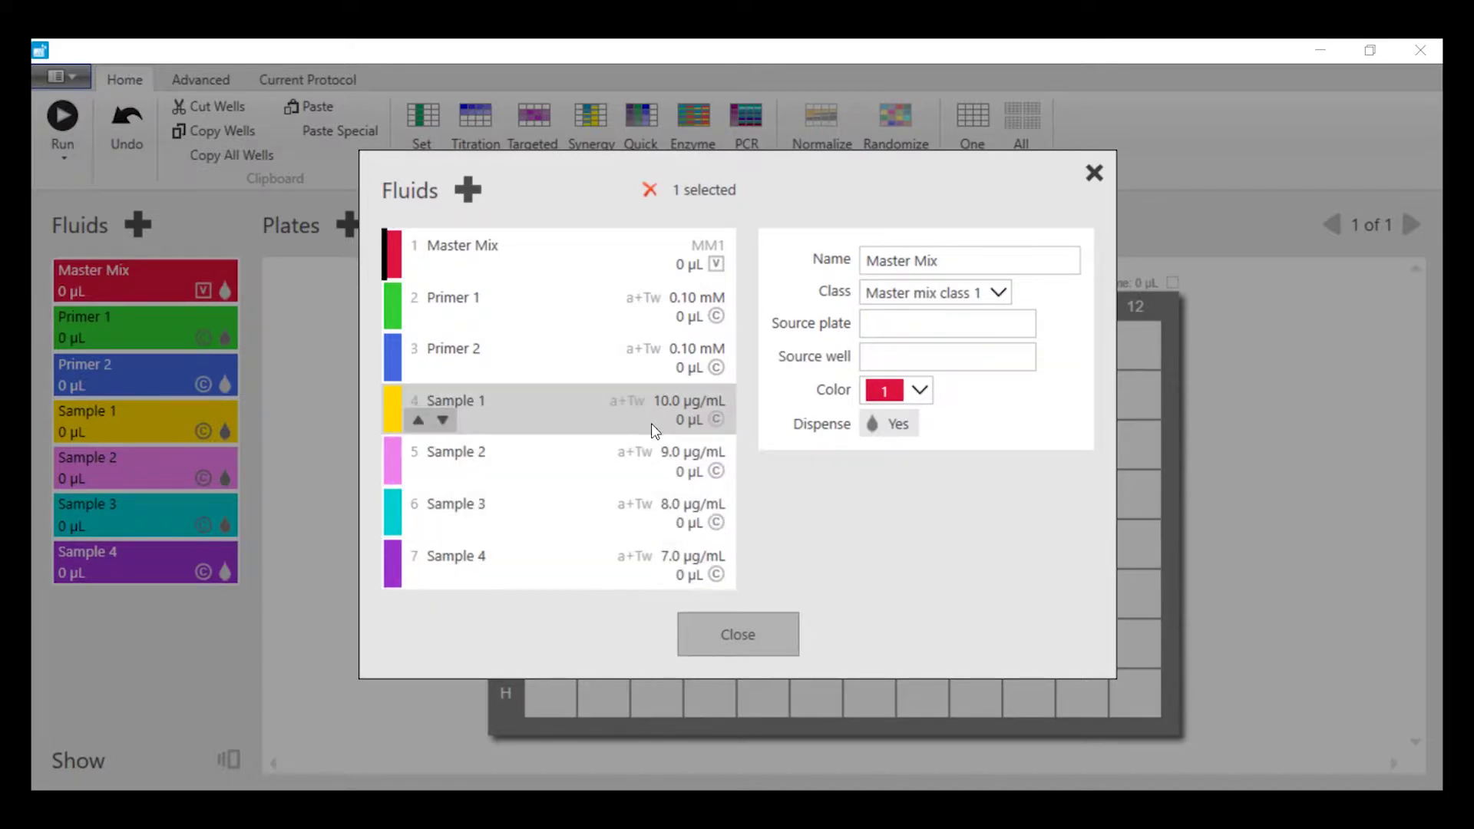
pyautogui.click(748, 631)
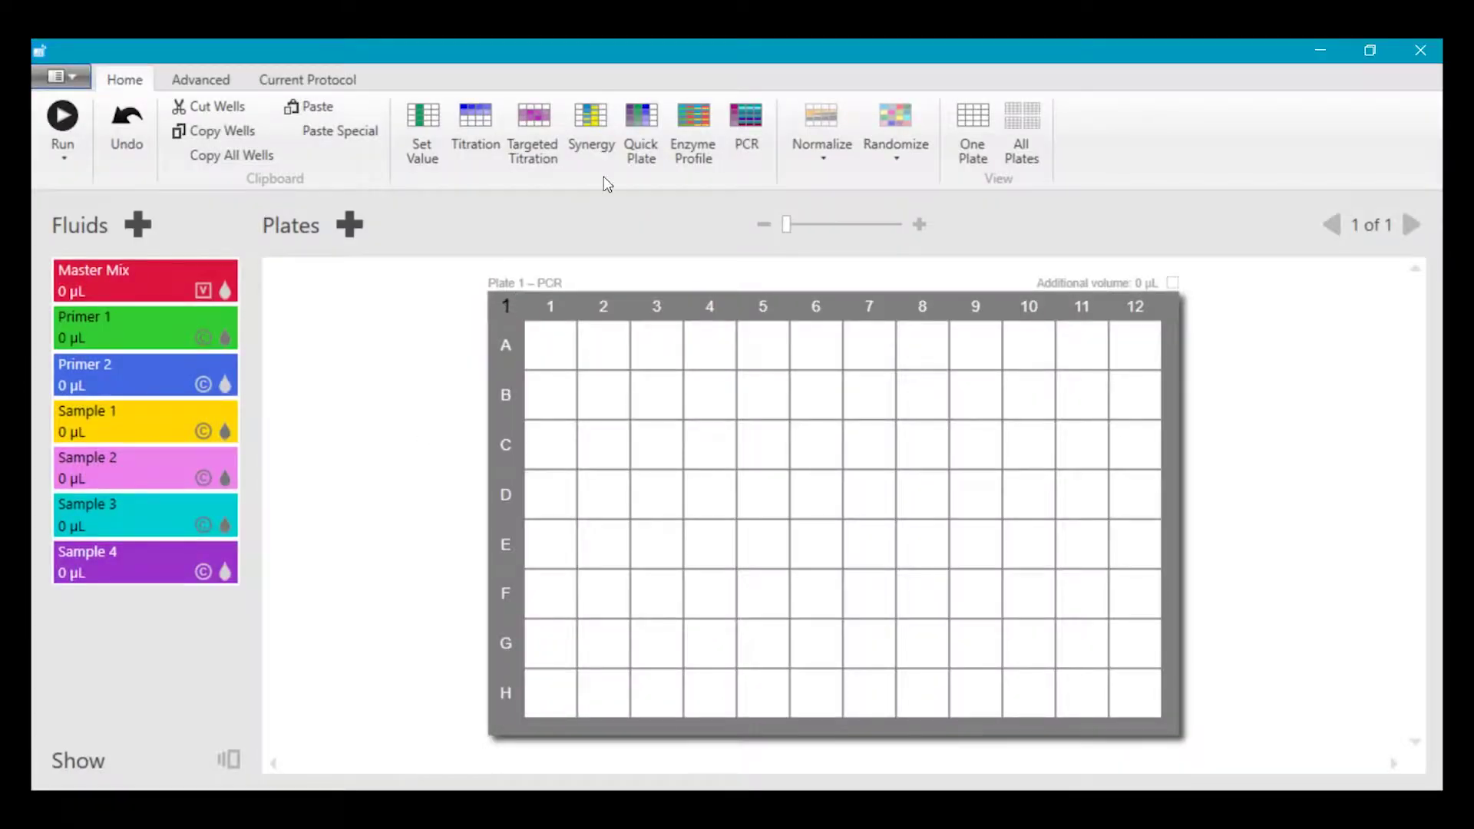
# - Start a PCR layout on a 96-well plate, assigning Master Mix as master mix, Primers 1 and 2 as primers, and Samples 1 to 4 as samples
pyautogui.click(738, 123)
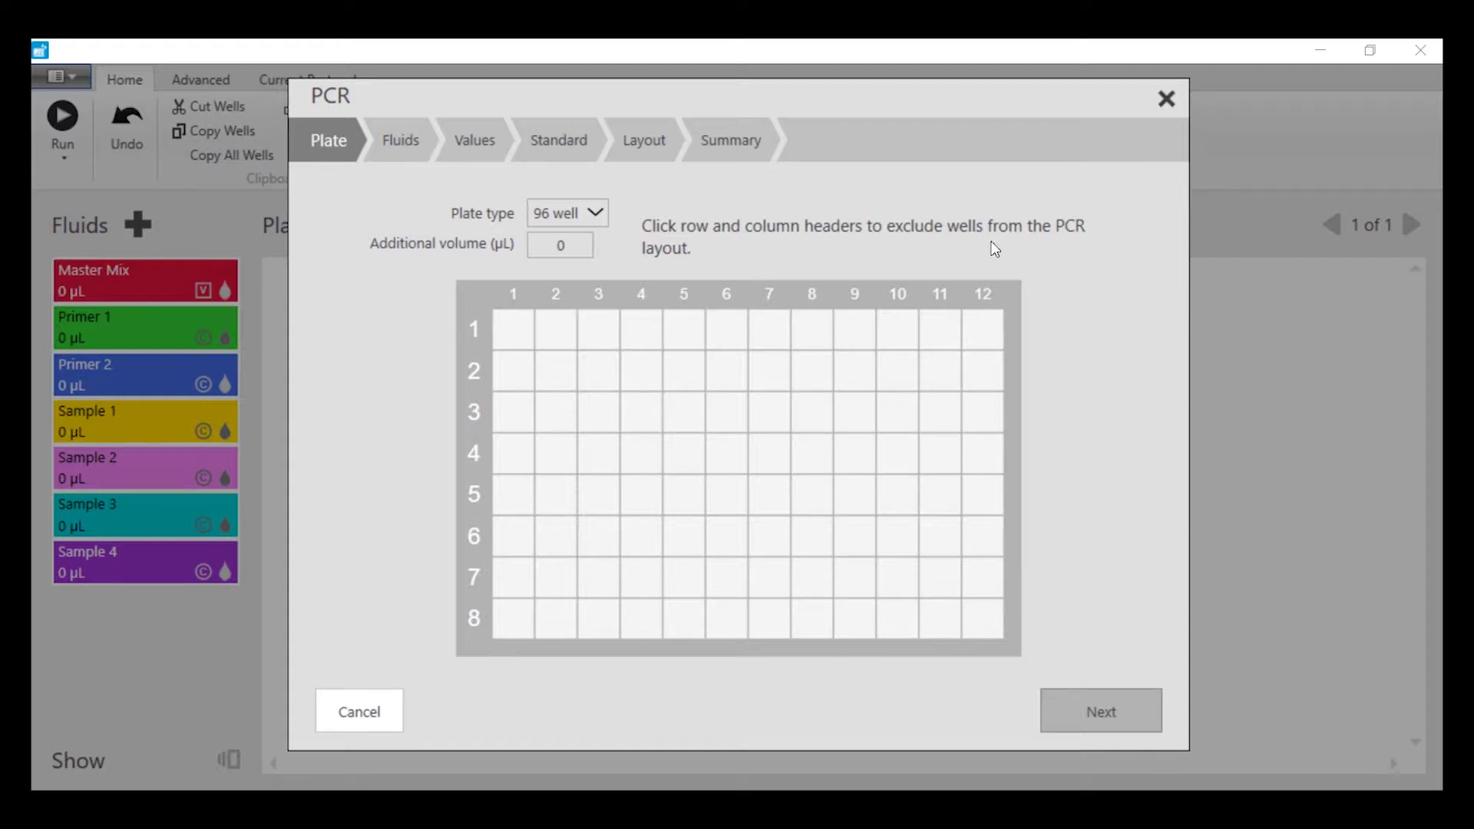
pyautogui.click(1098, 702)
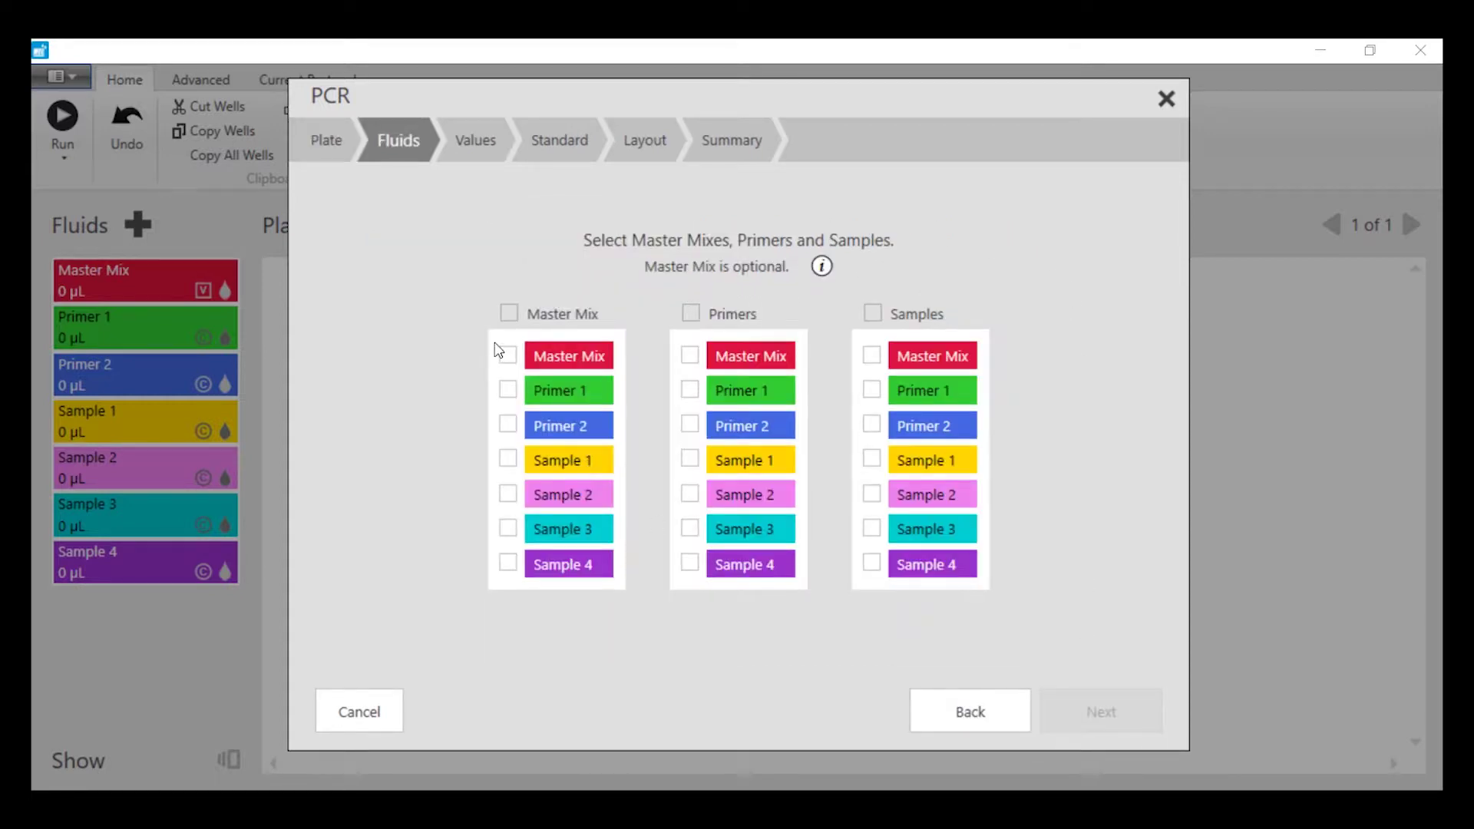
pyautogui.click(507, 354)
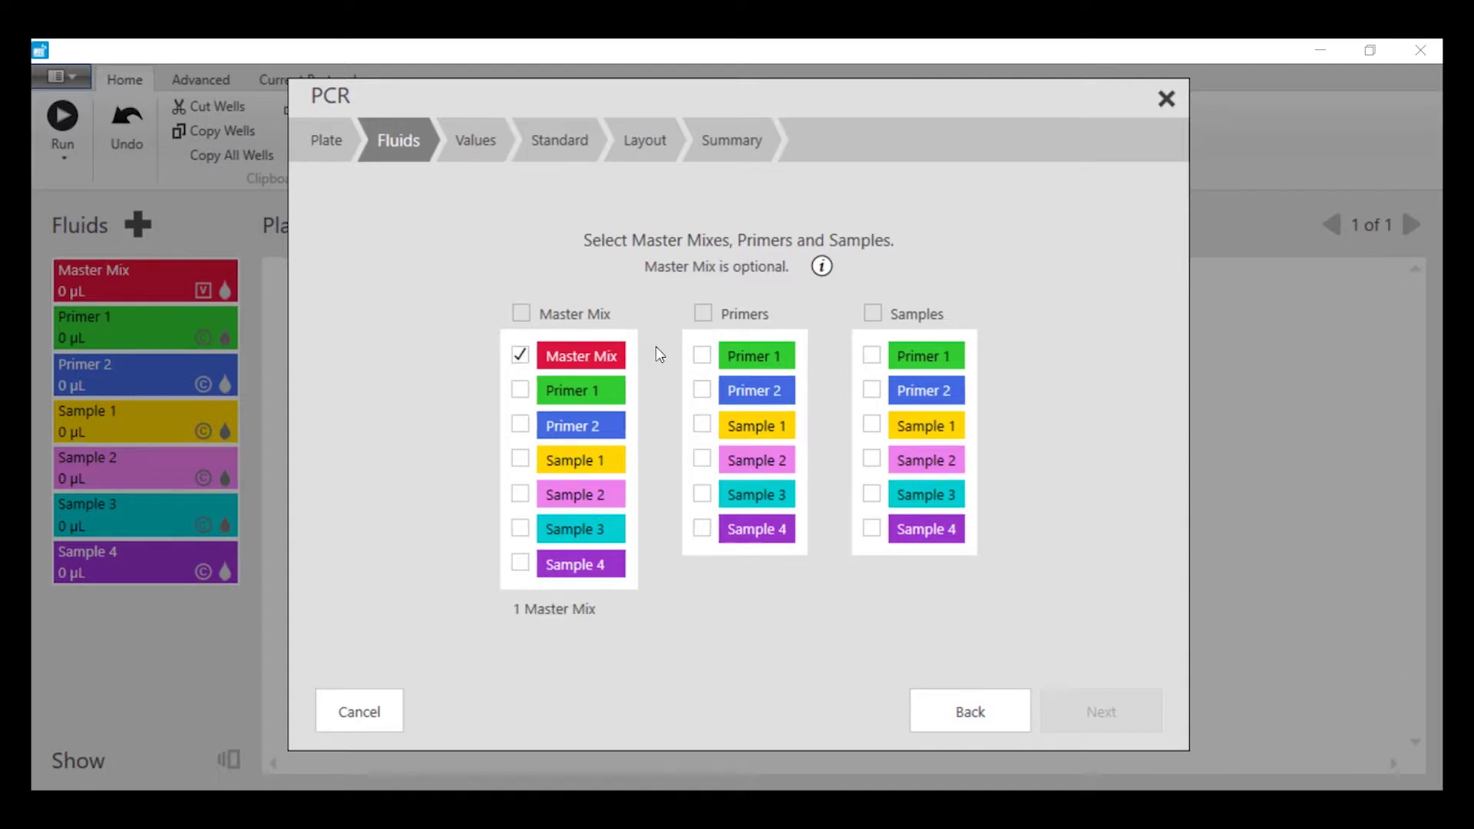
pyautogui.click(702, 354)
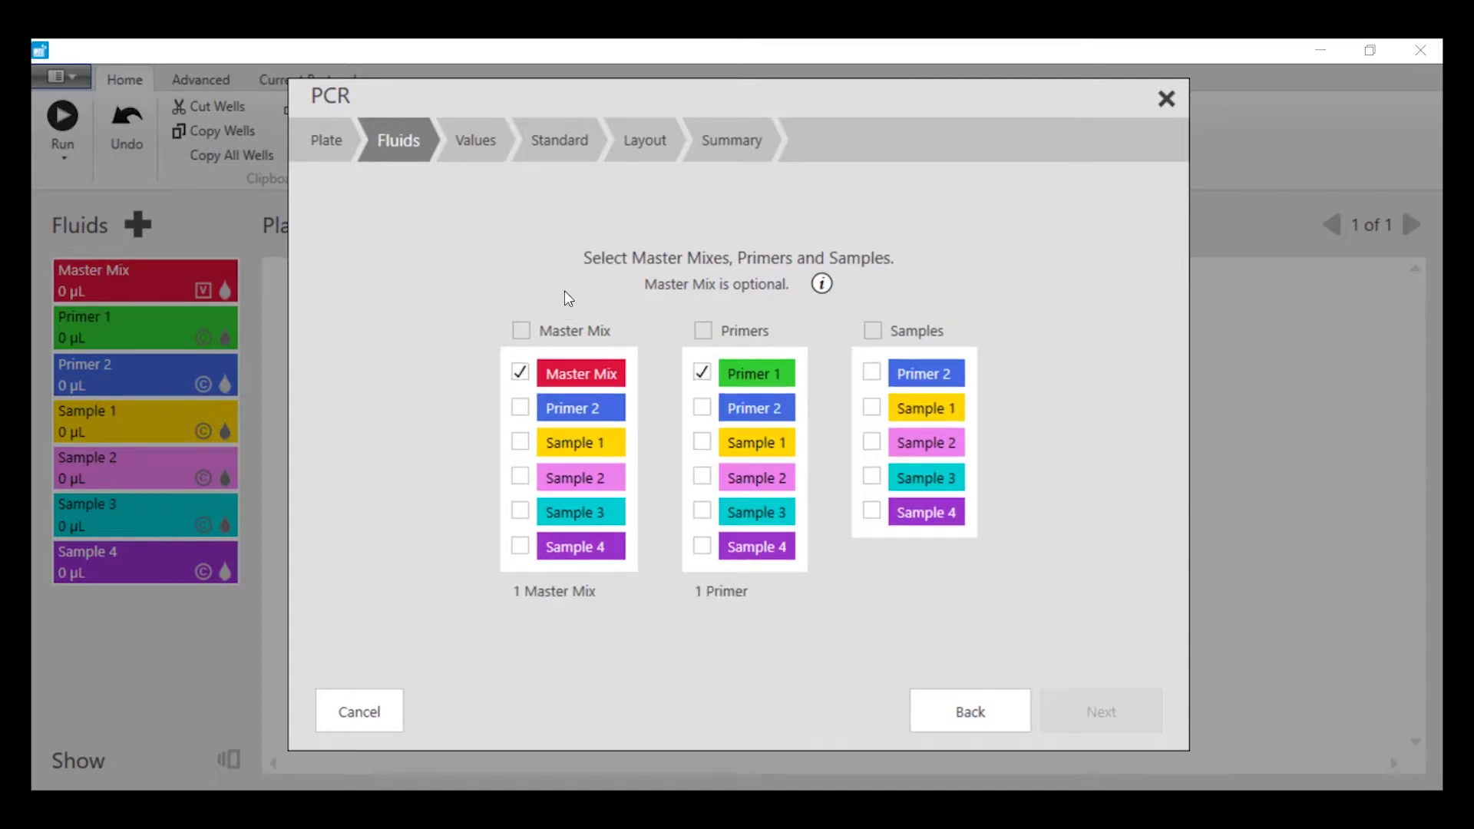
pyautogui.click(701, 407)
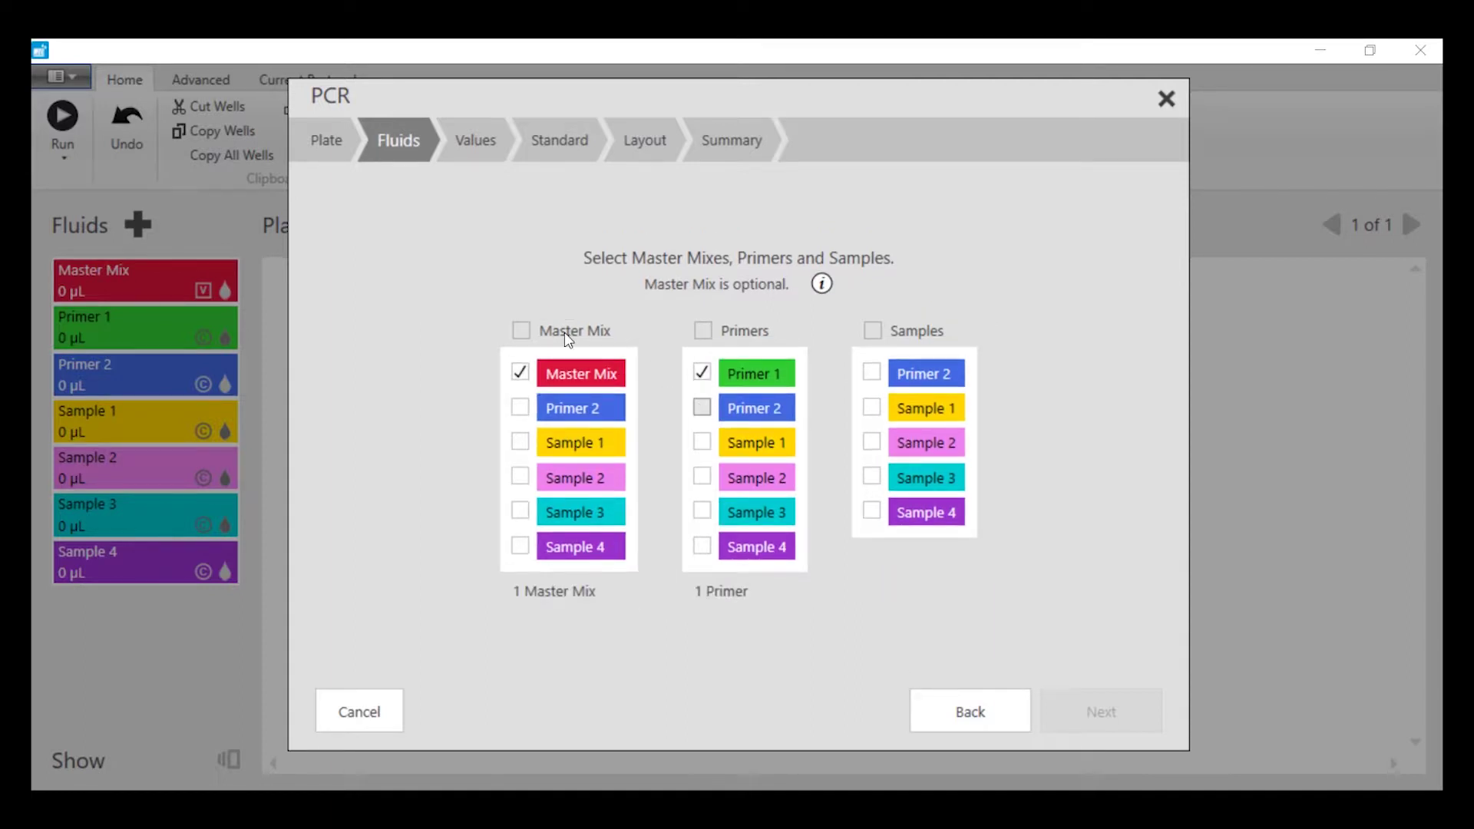
pyautogui.click(872, 331)
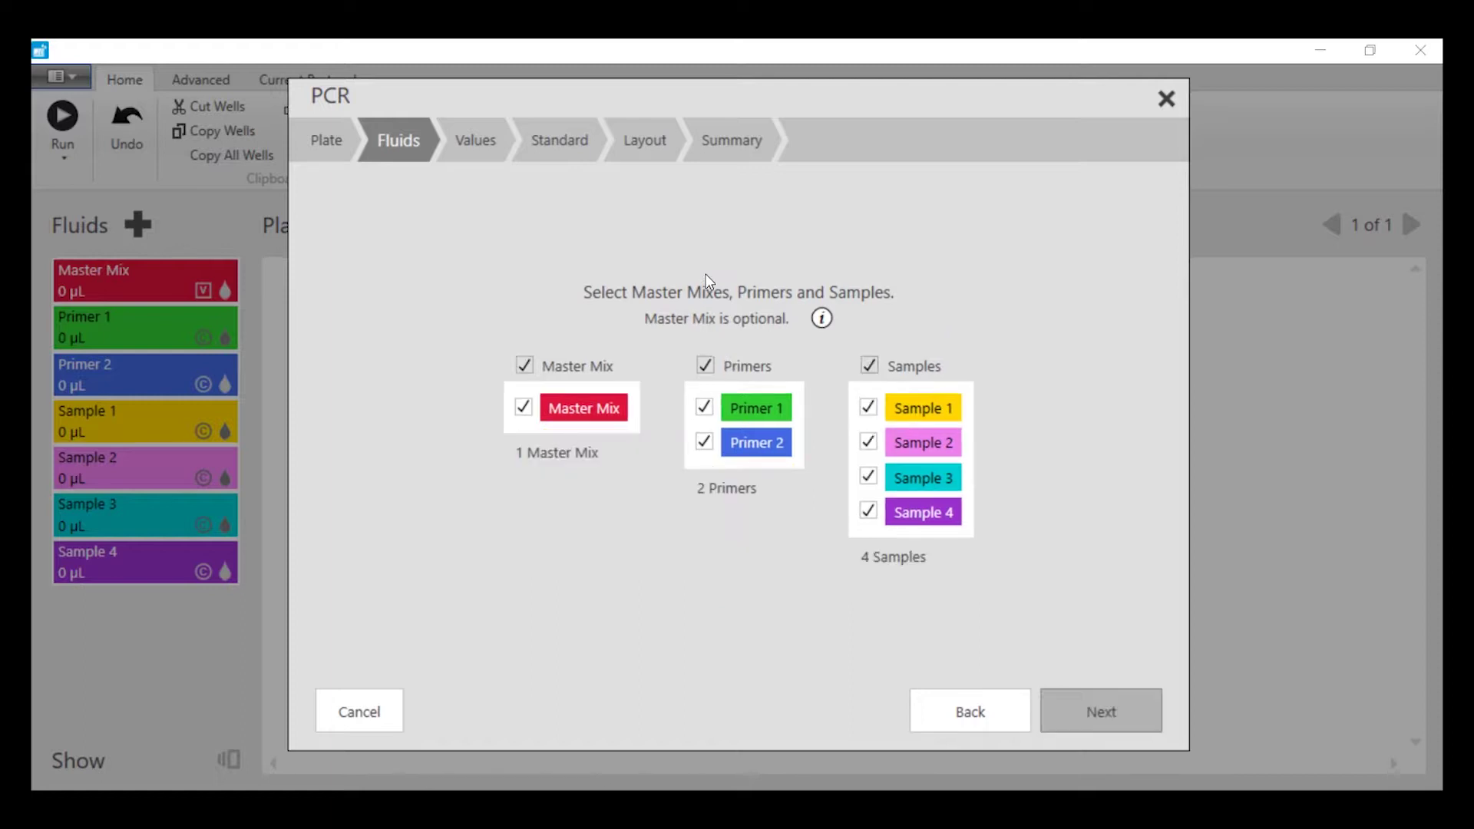
pyautogui.click(1082, 700)
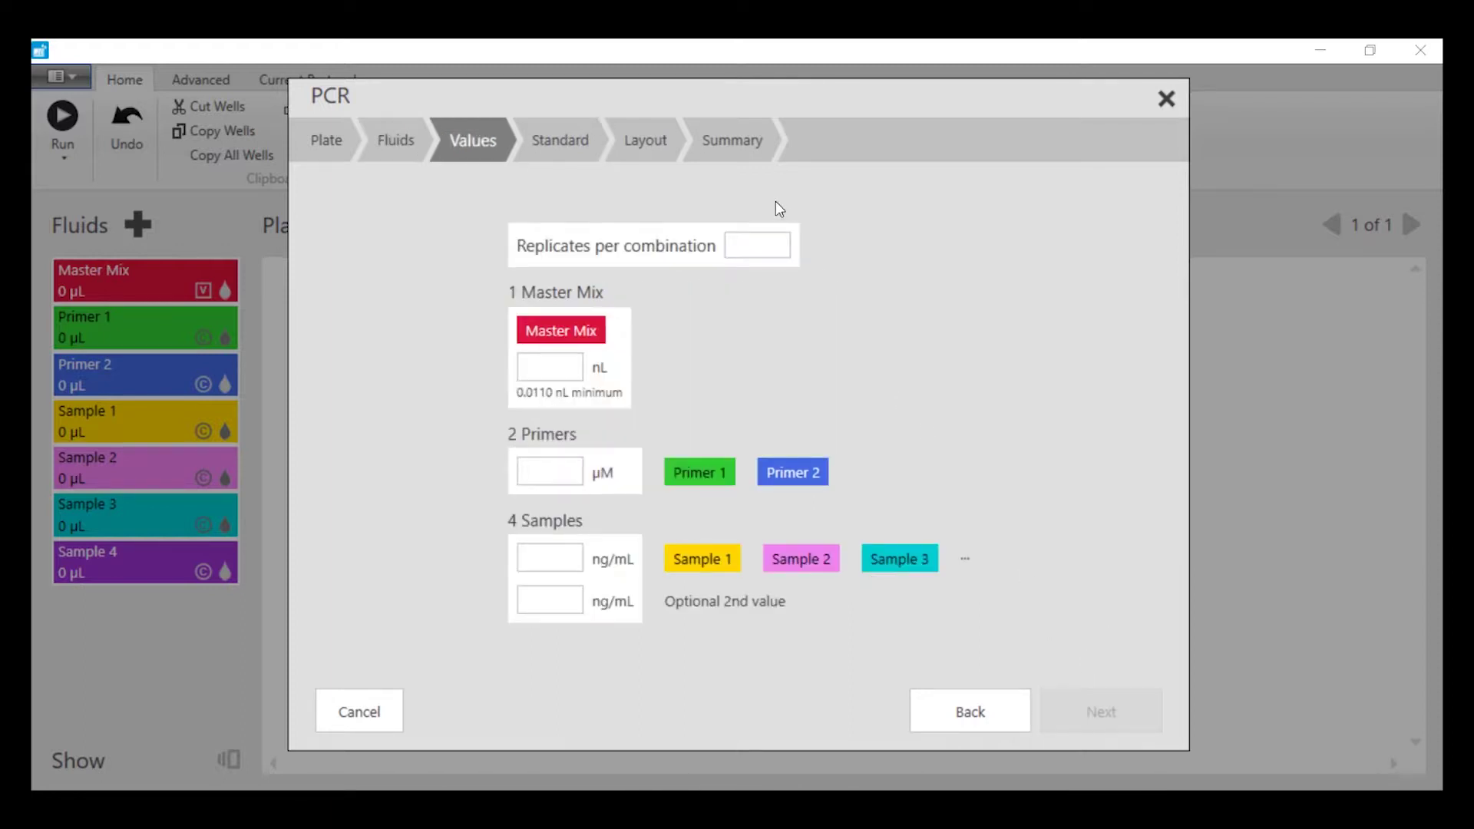
# - Set 3 replicates per combination, with 3500 nL of Master Mix, primers at 1 µM and samples at 1000 ng/mL
pyautogui.click(757, 244)
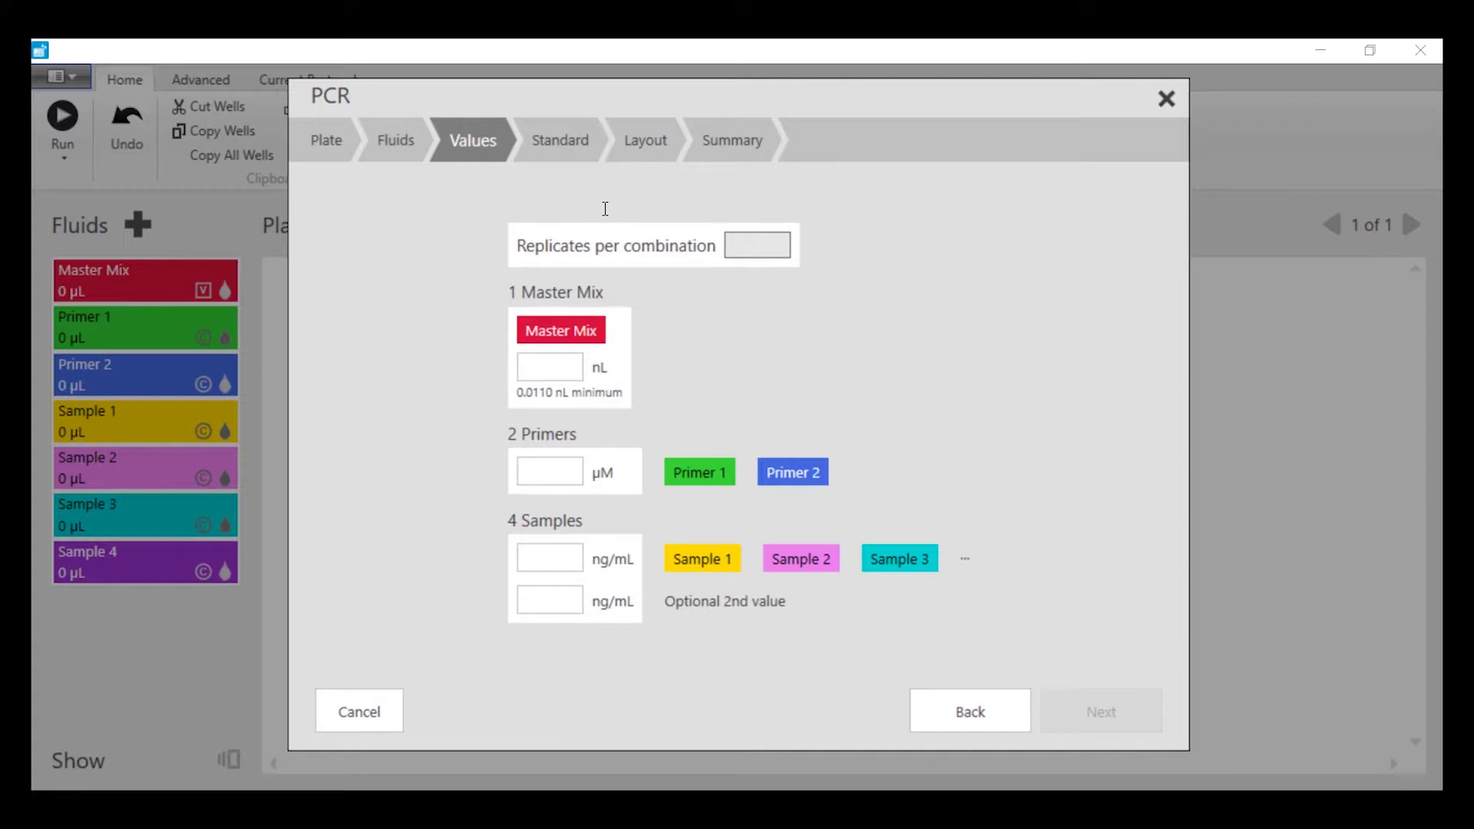
pyautogui.write('3')
pyautogui.click(540, 364)
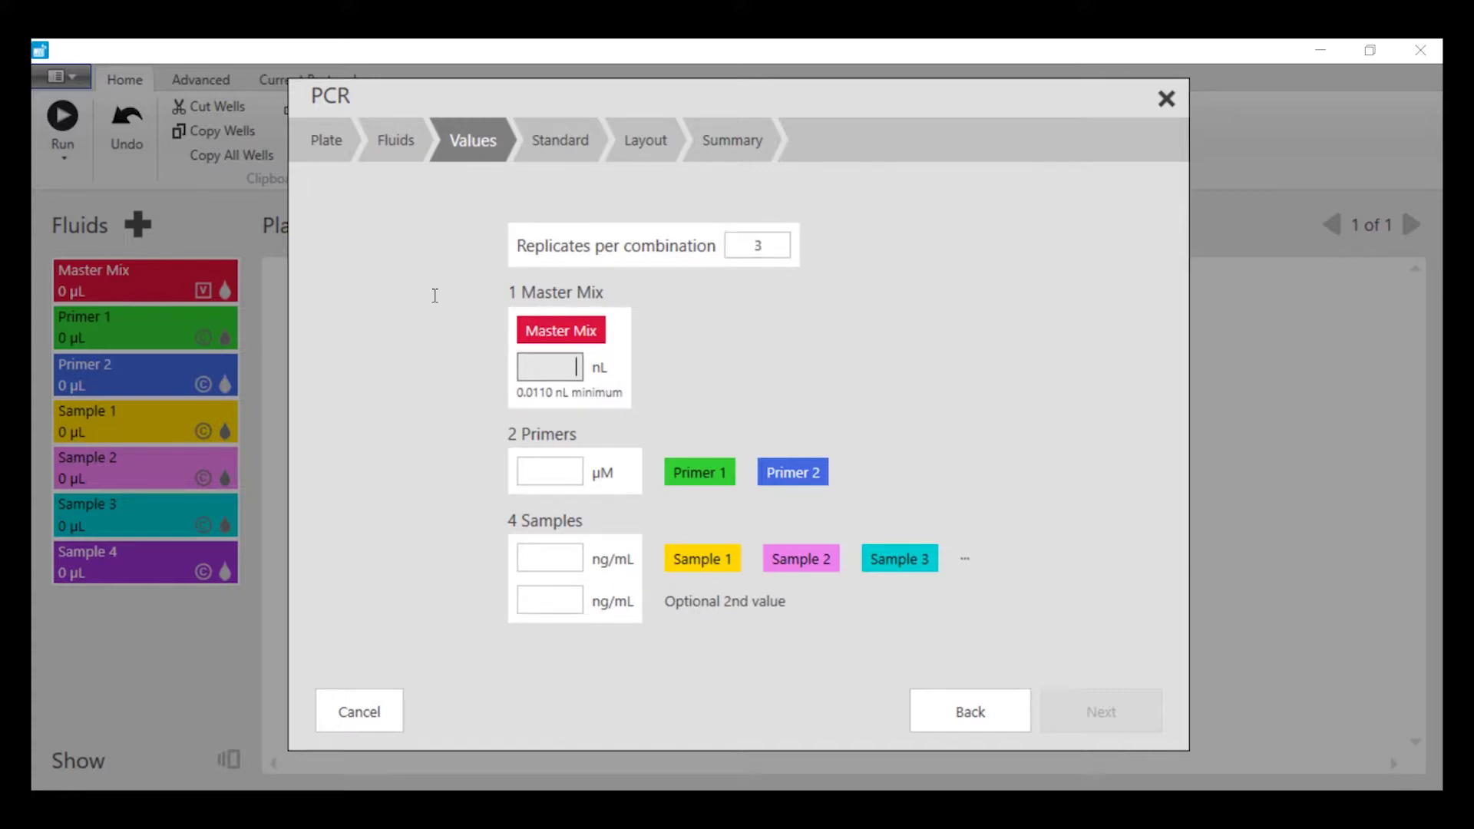
pyautogui.write('3500')
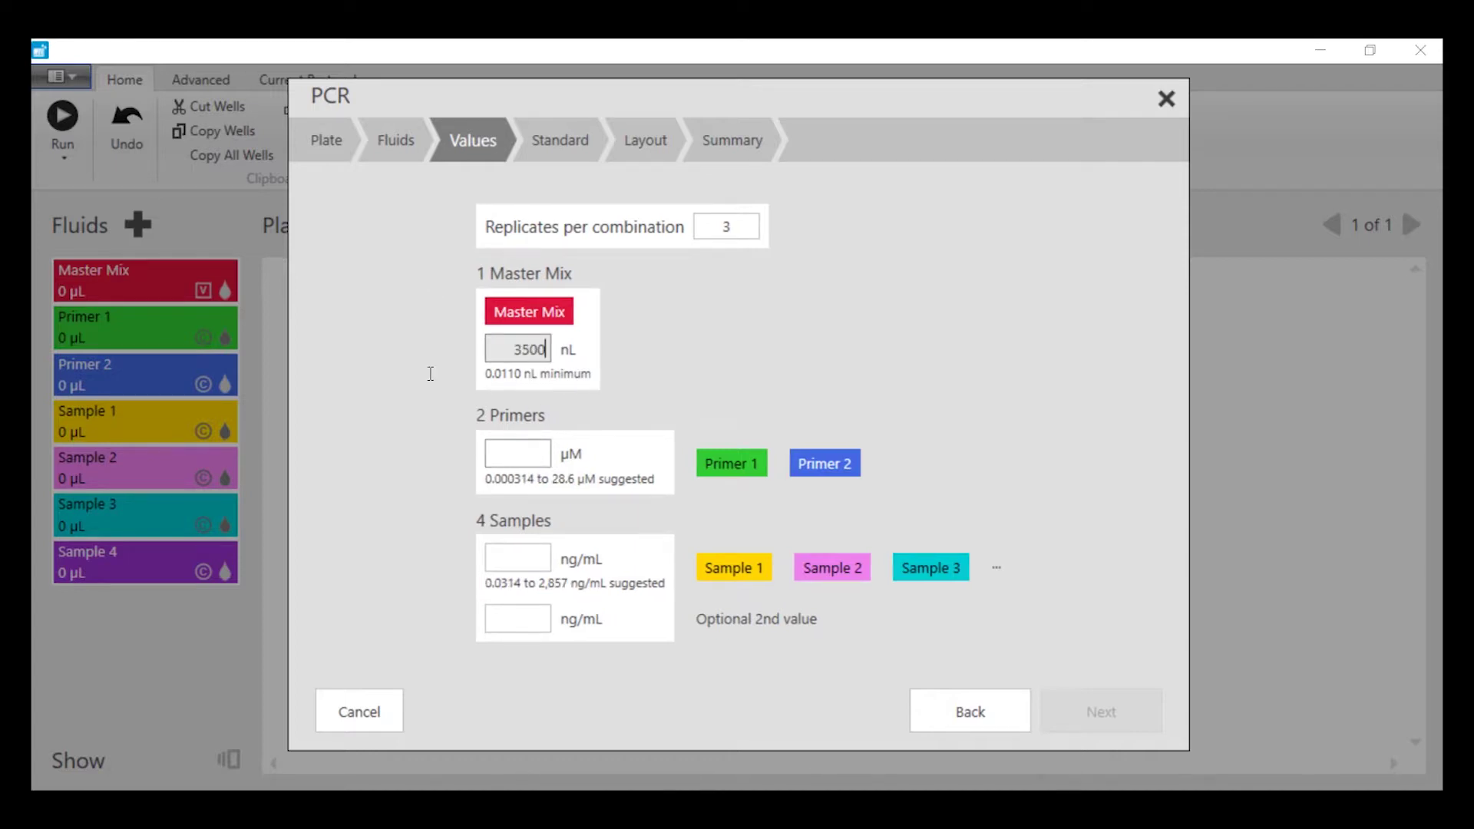
pyautogui.press('Tab')
pyautogui.write('1')
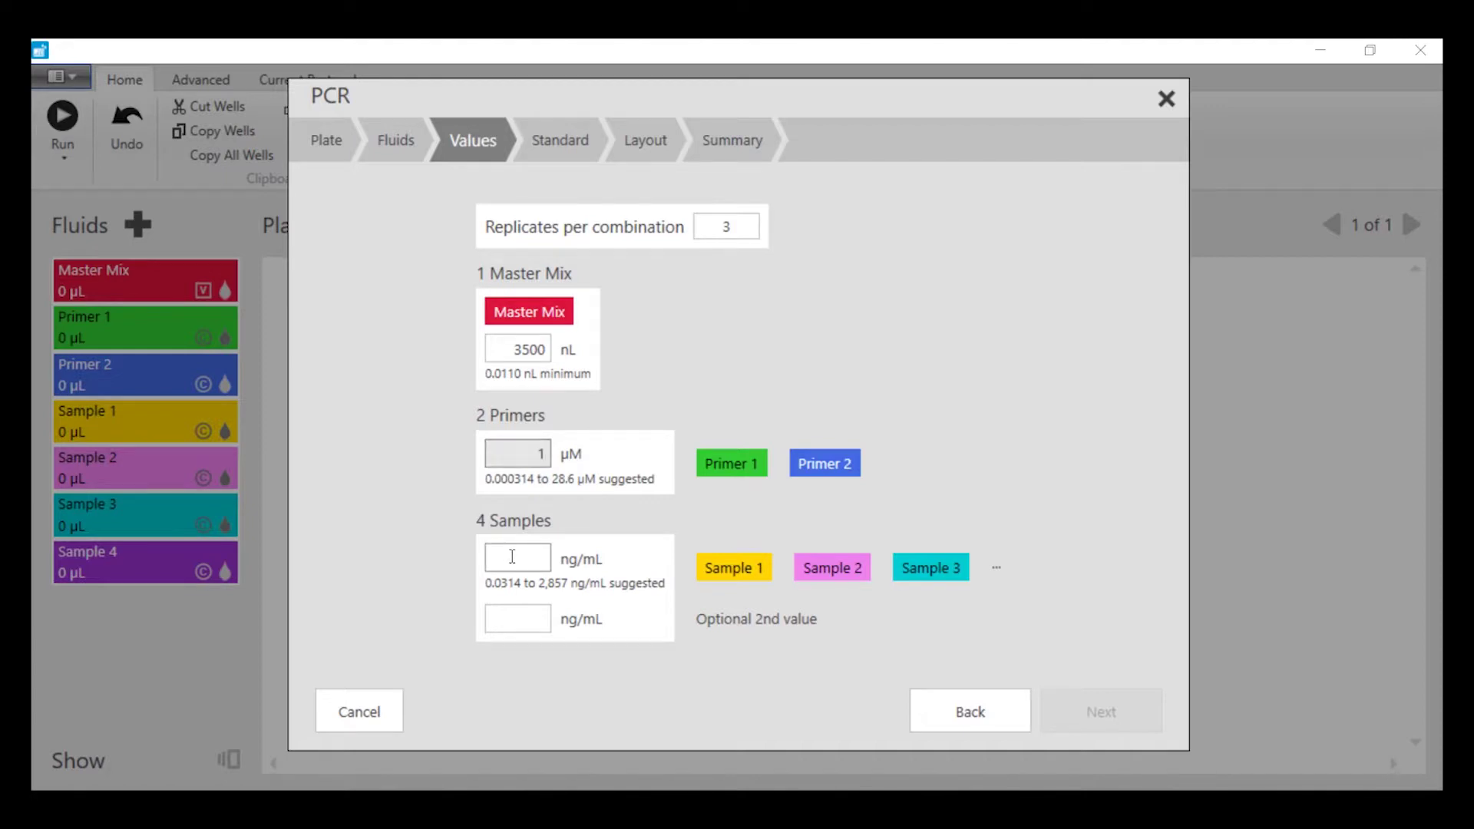
pyautogui.press('Tab')
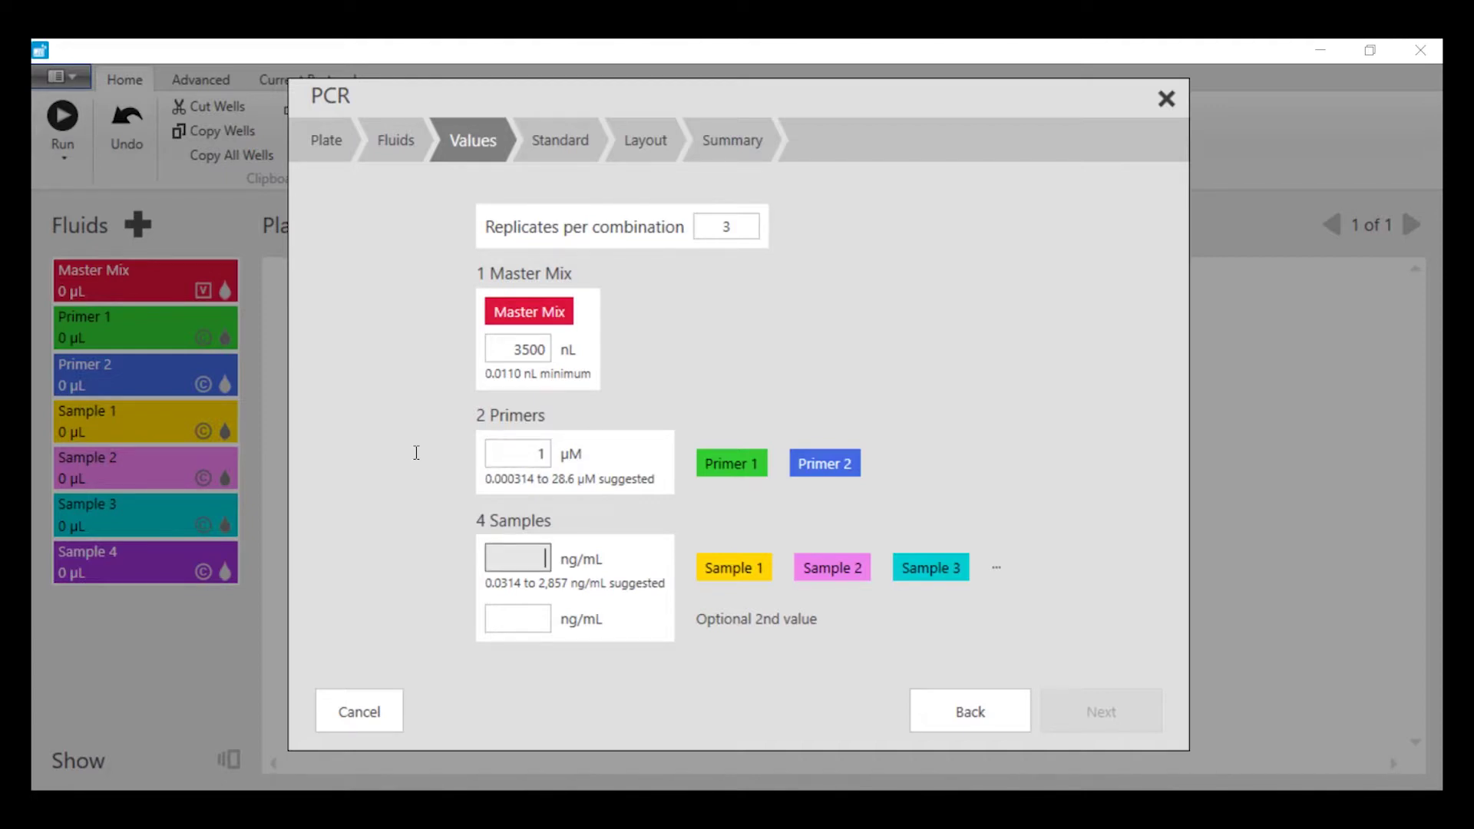
pyautogui.write('10')
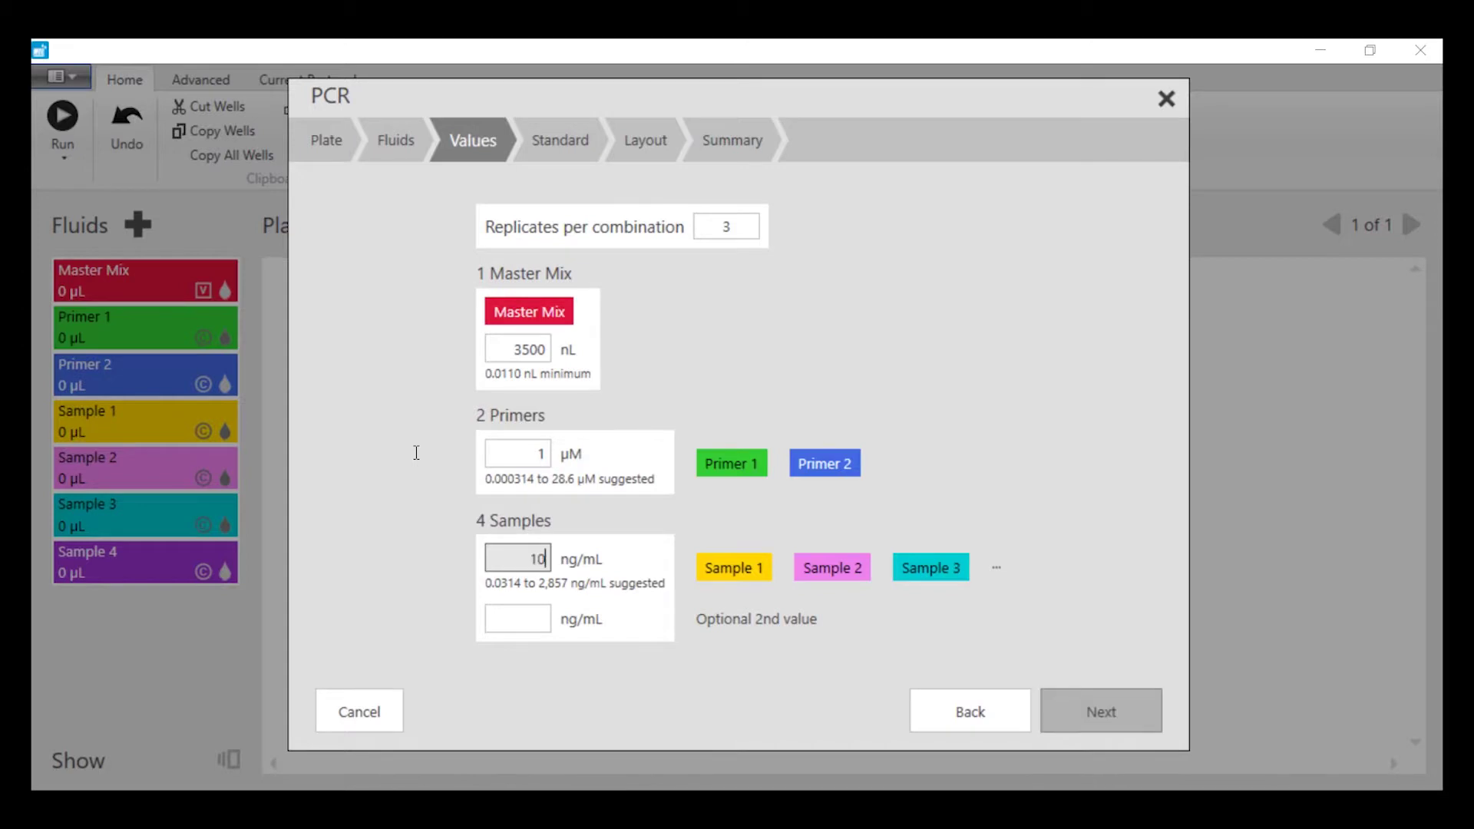
pyautogui.write('00')
pyautogui.click(1056, 698)
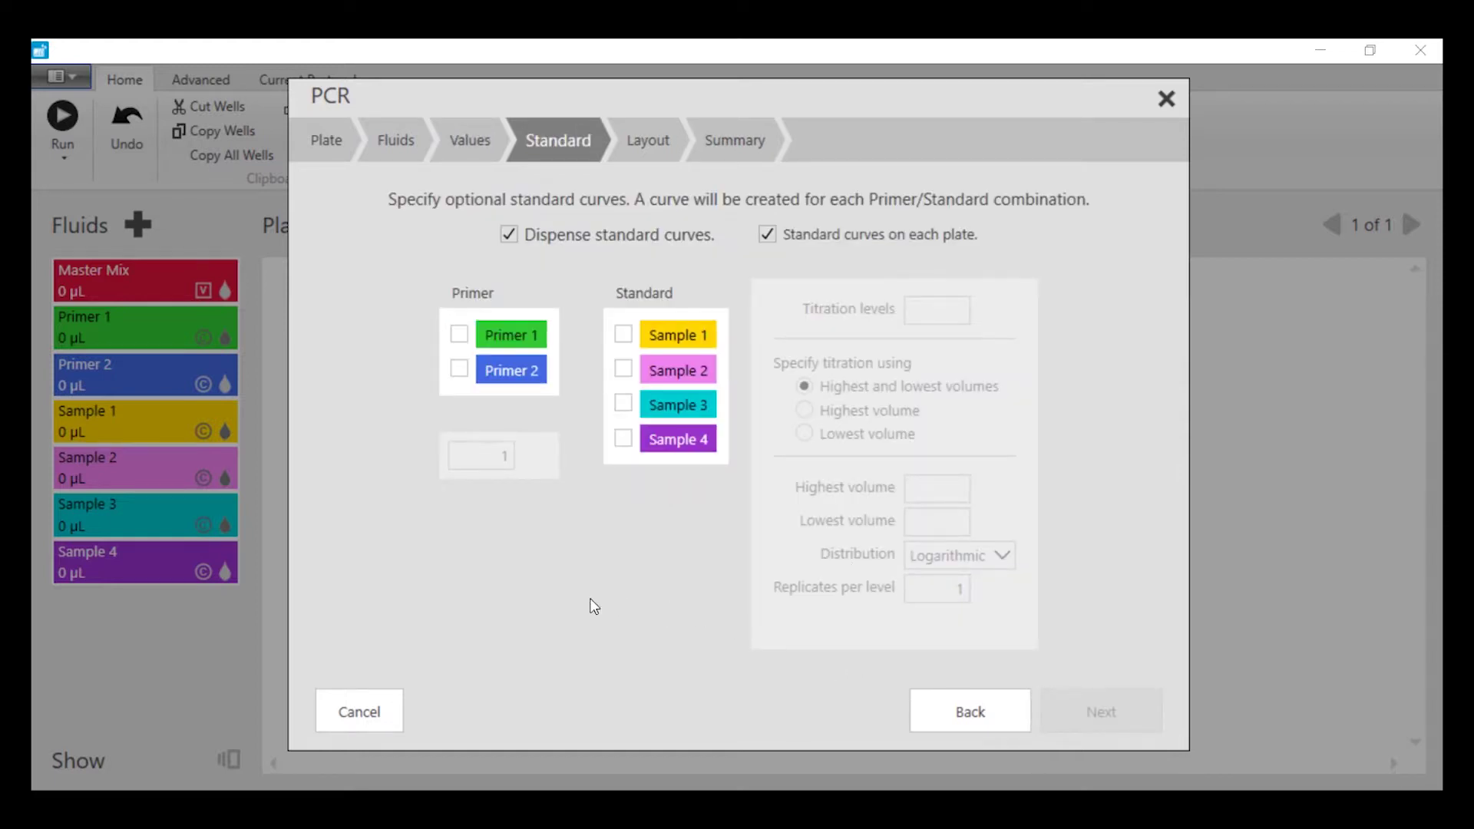
# - Include Primer 1 and Primer 2 in the standard curves, using Sample 1 as the standard
pyautogui.click(458, 334)
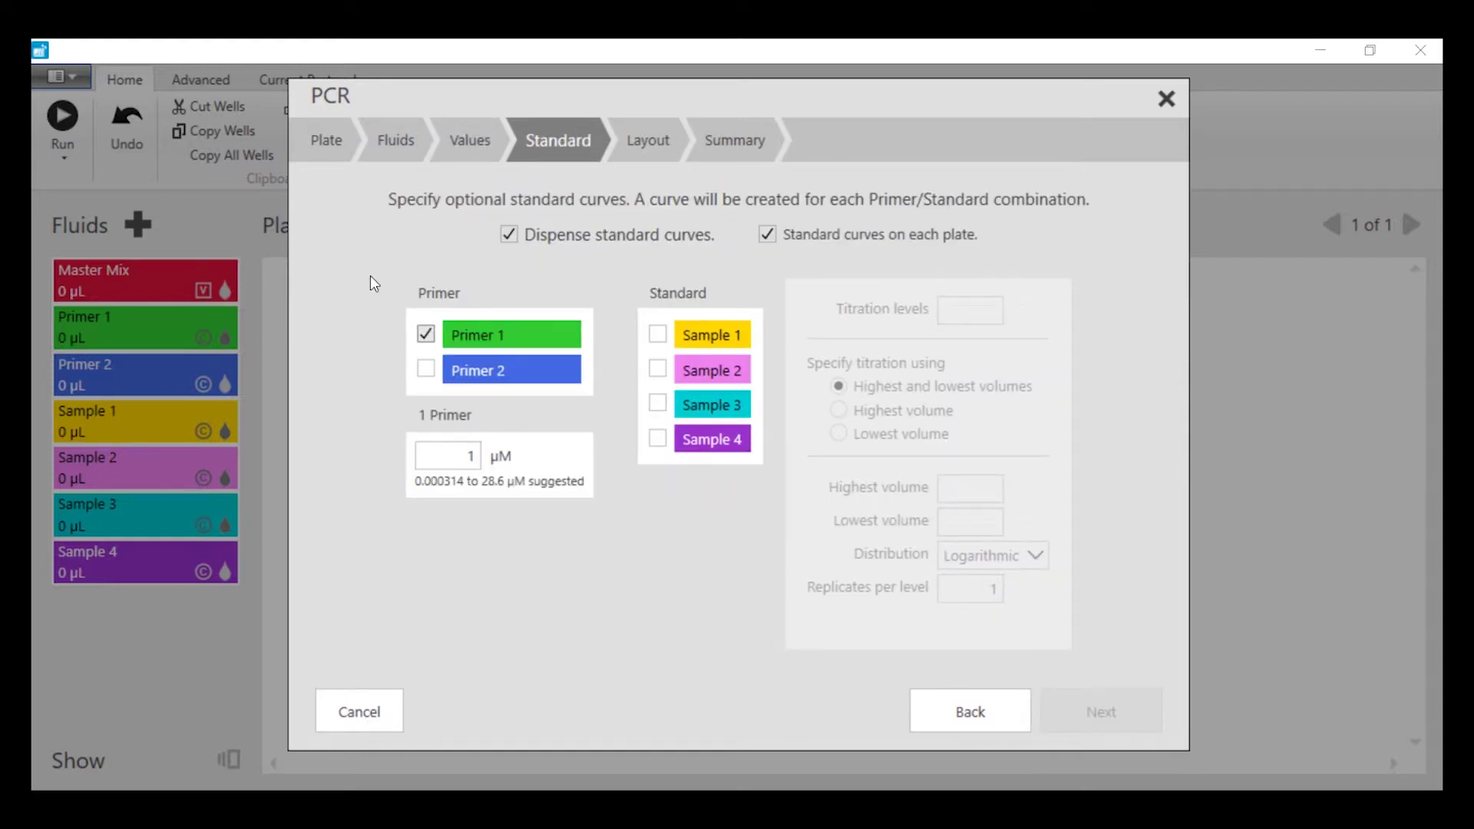
pyautogui.click(452, 372)
pyautogui.click(657, 335)
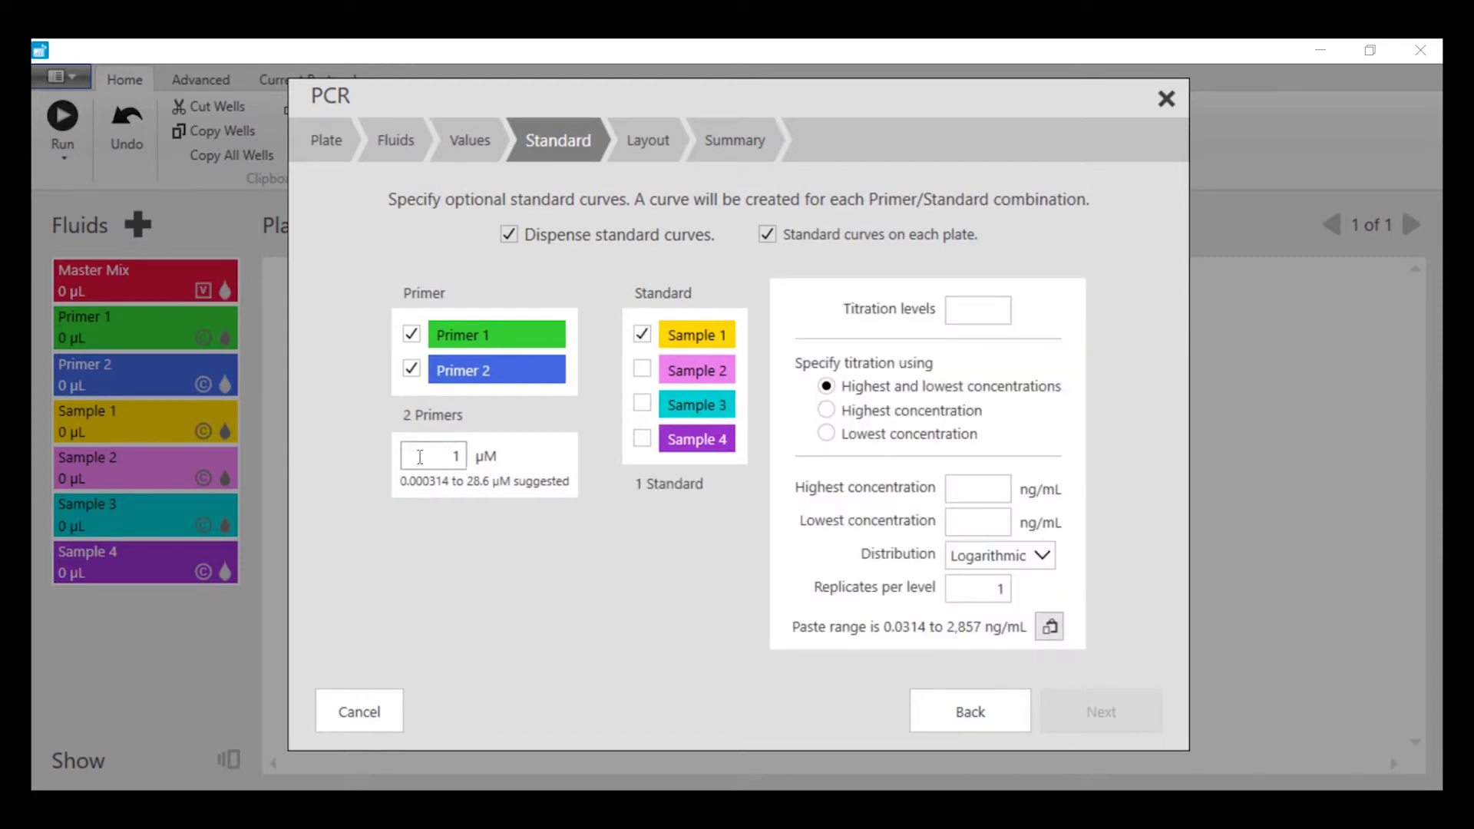
# - Define the standard titration with 4 levels, specified by a highest concentration of 2000 ng/mL
pyautogui.click(953, 319)
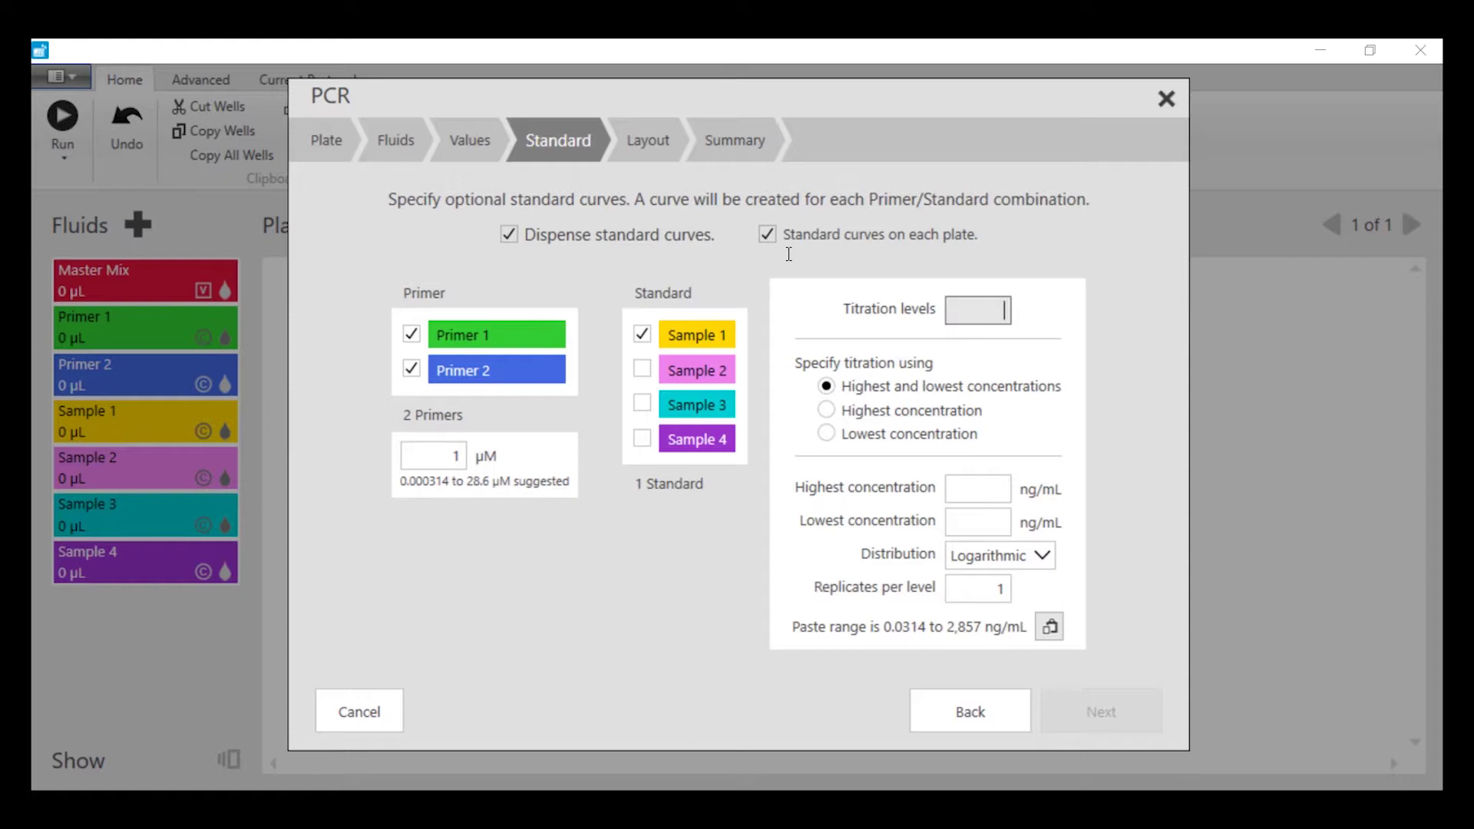
pyautogui.write('4')
pyautogui.click(892, 412)
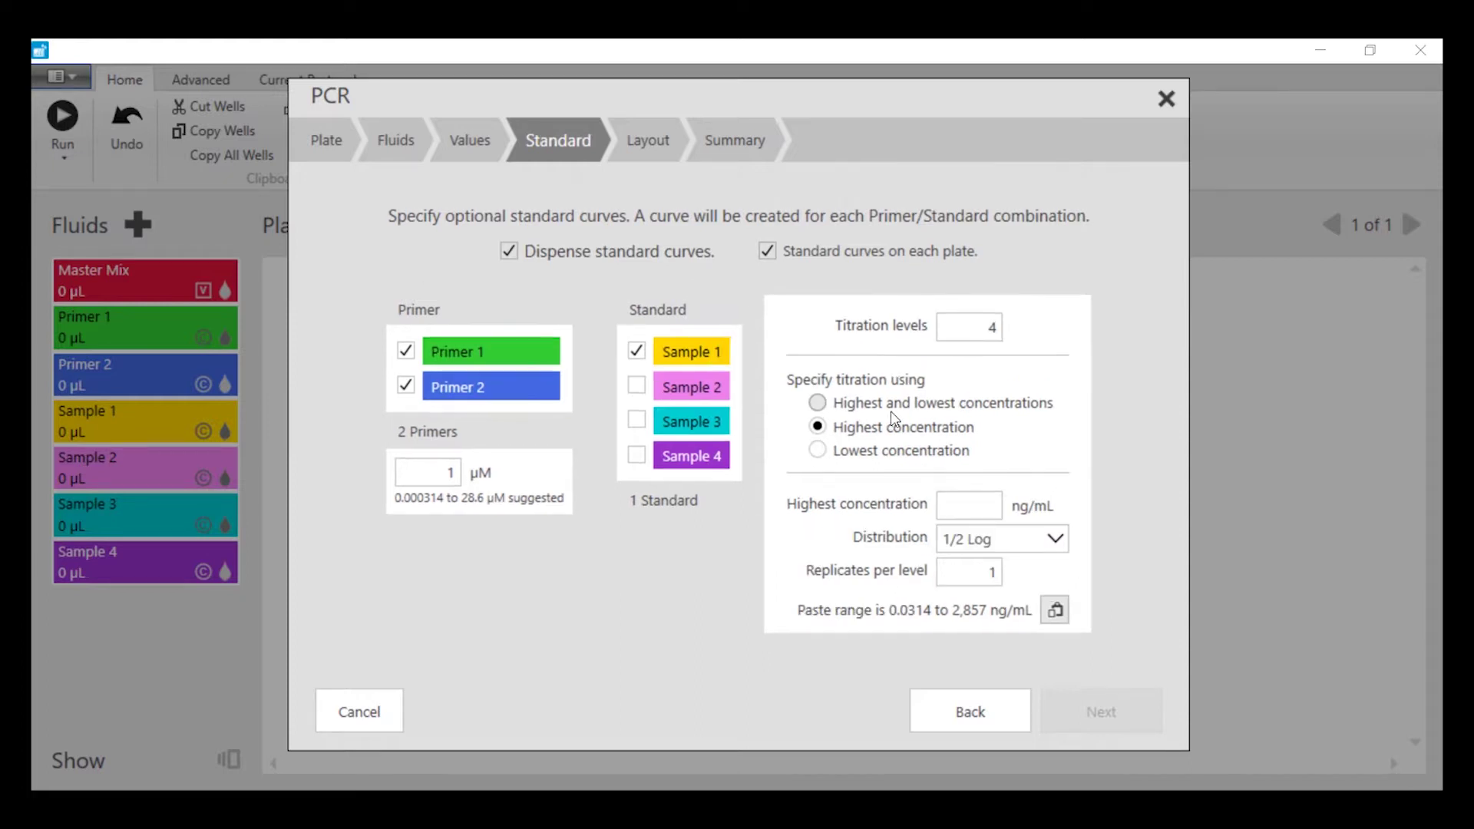
pyautogui.click(956, 513)
pyautogui.write('2000')
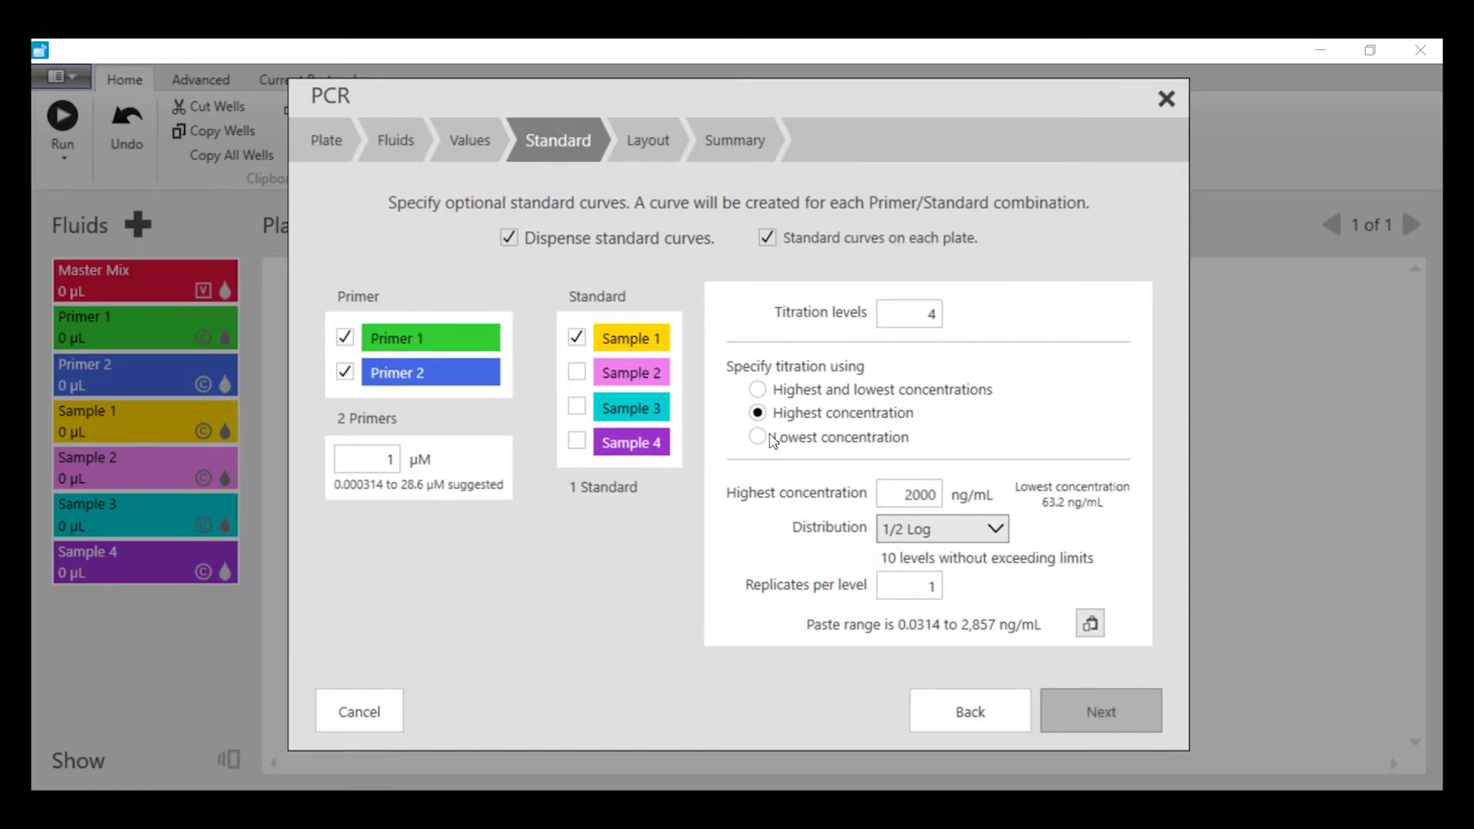
# - Set the titration distribution to 1:N with N = 10 and 3 replicates per level, and proceed with the layout
pyautogui.click(955, 534)
pyautogui.click(894, 698)
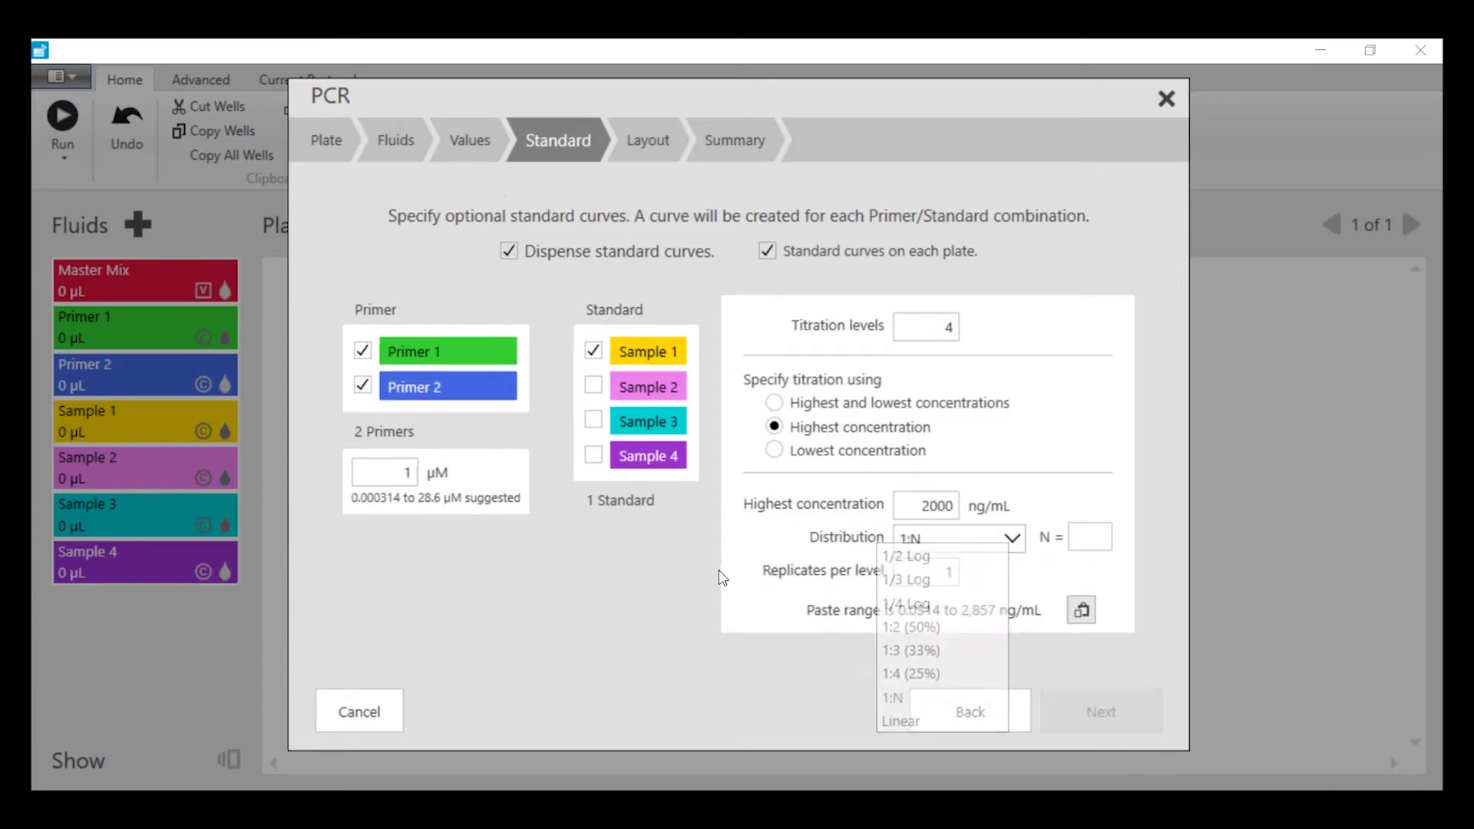
pyautogui.click(1082, 540)
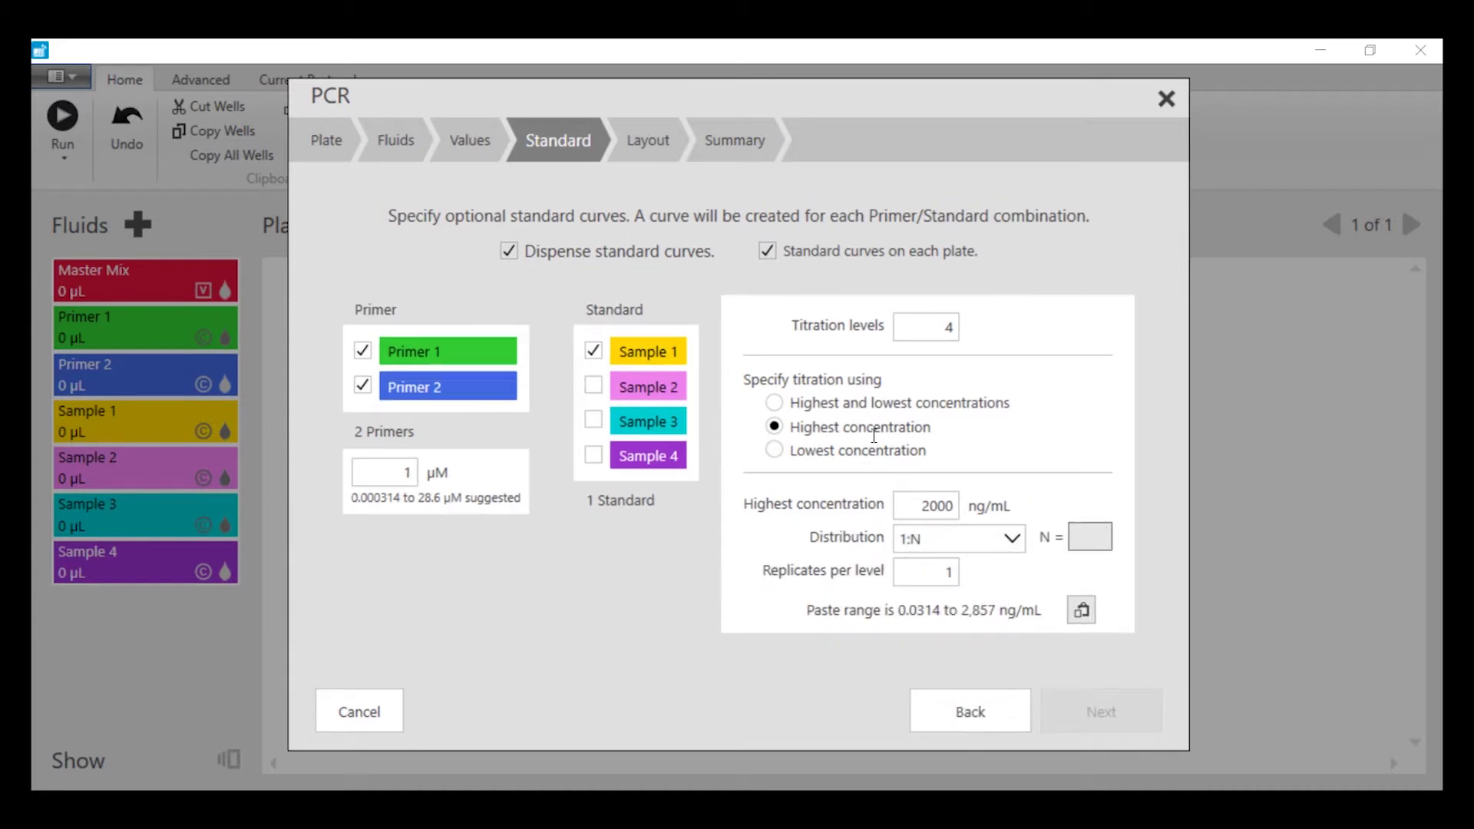
pyautogui.write('10')
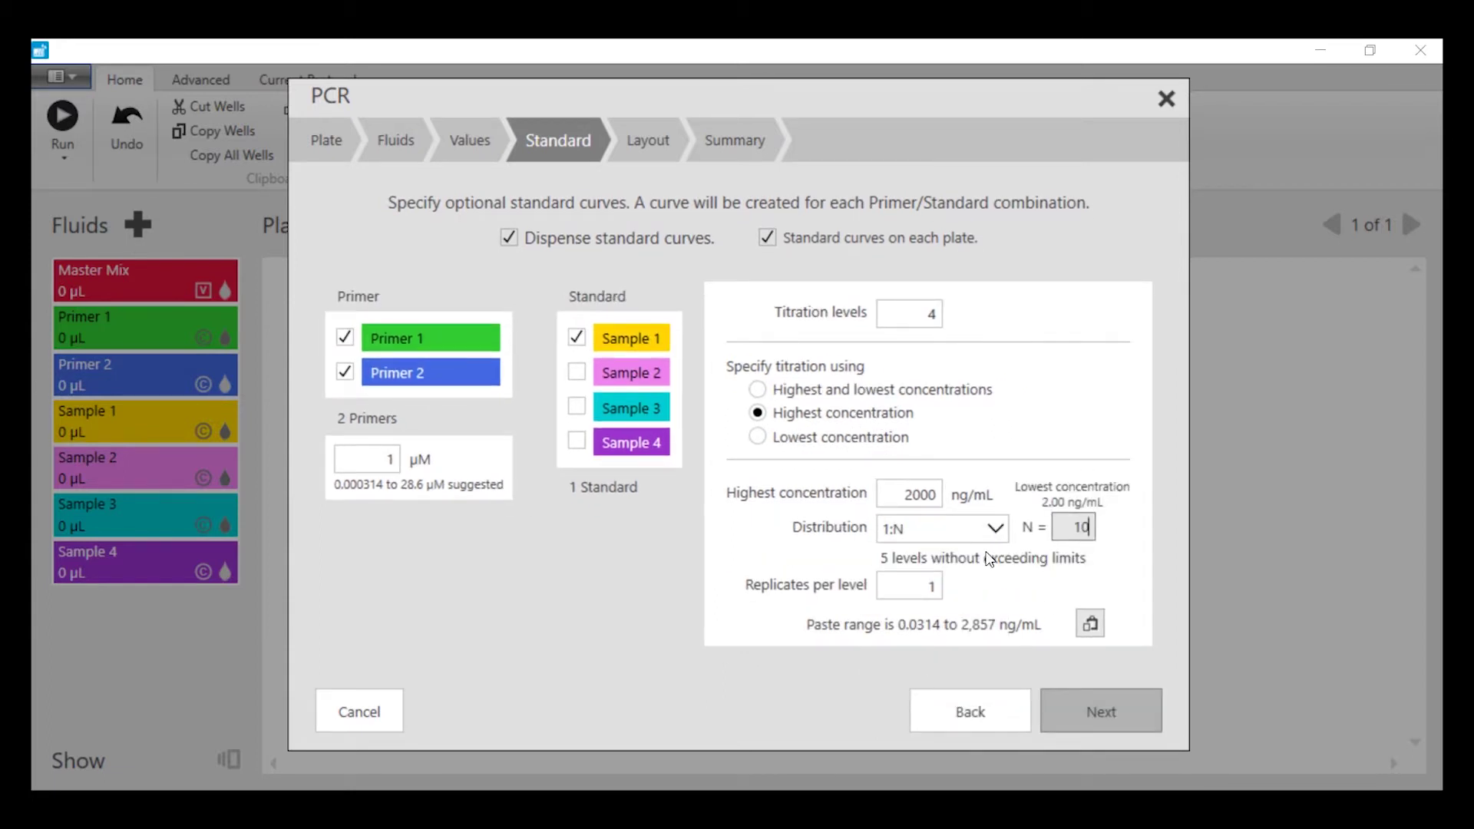
pyautogui.click(923, 586)
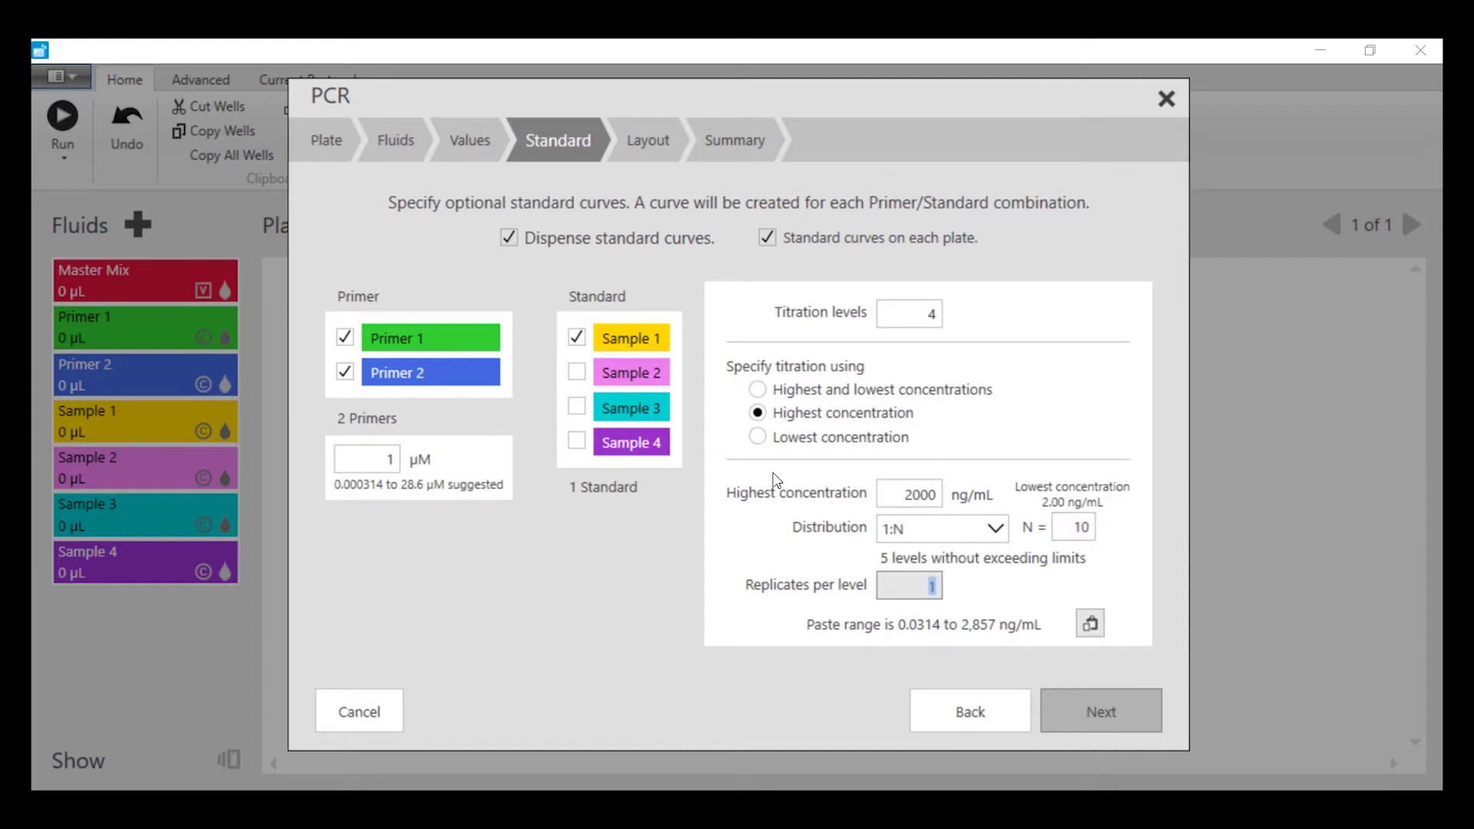
pyautogui.write('3')
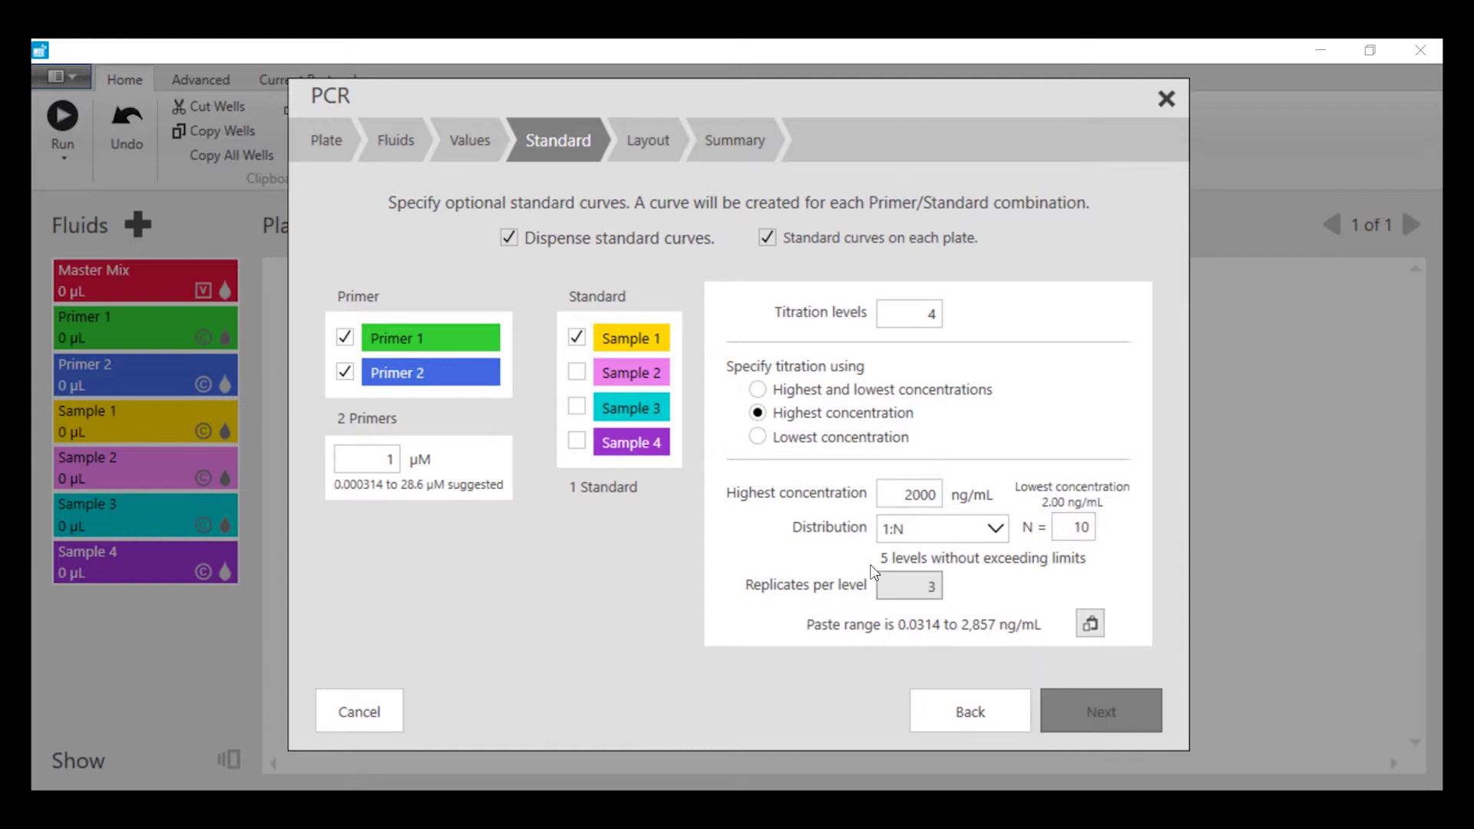
pyautogui.press('Return')
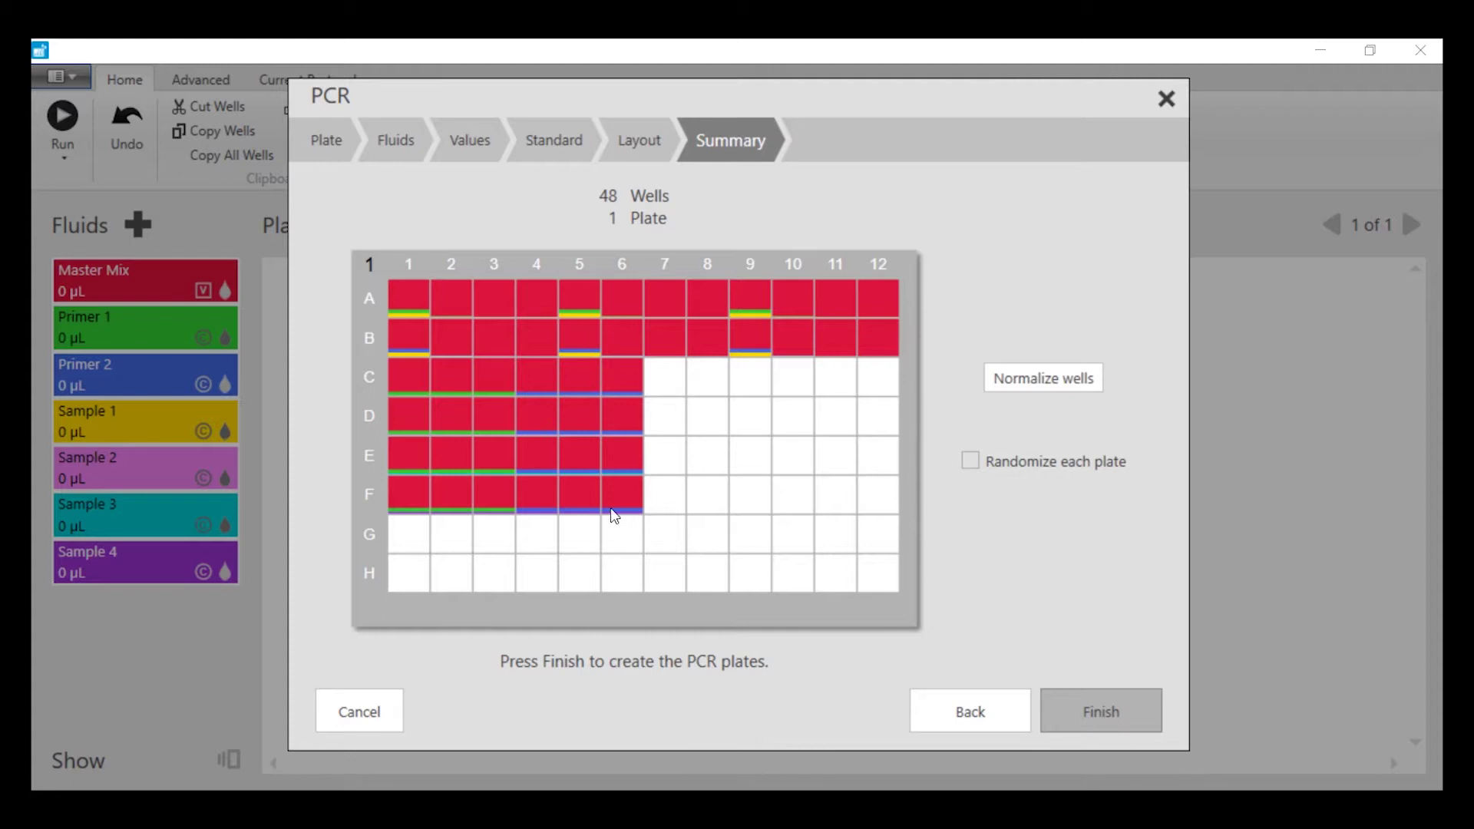
# - Normalize the wells to a specified total volume of 5000 nL using the Aqueous+Tween 20 fluid class
pyautogui.click(1043, 379)
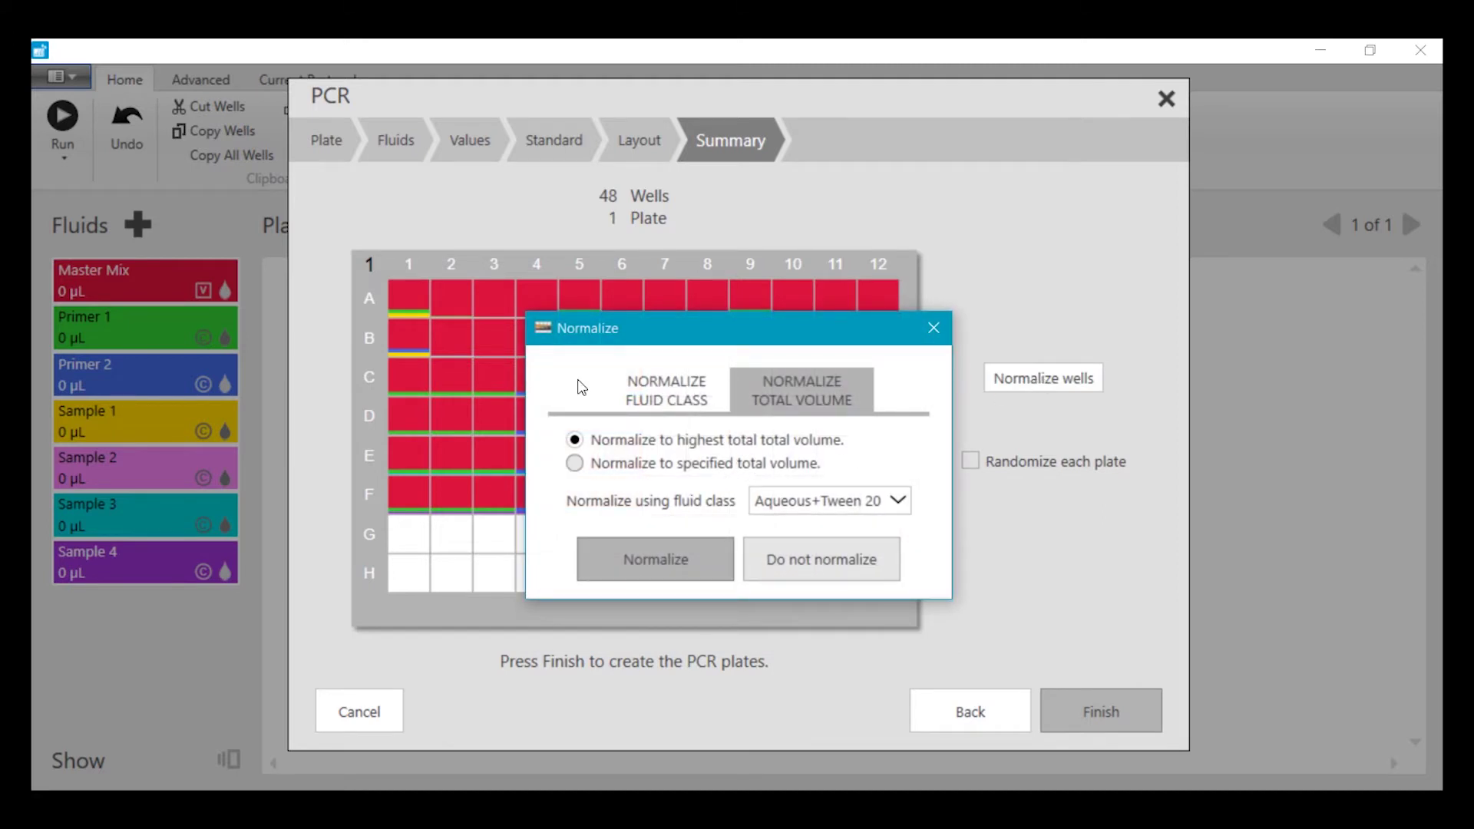
pyautogui.click(720, 465)
pyautogui.click(698, 488)
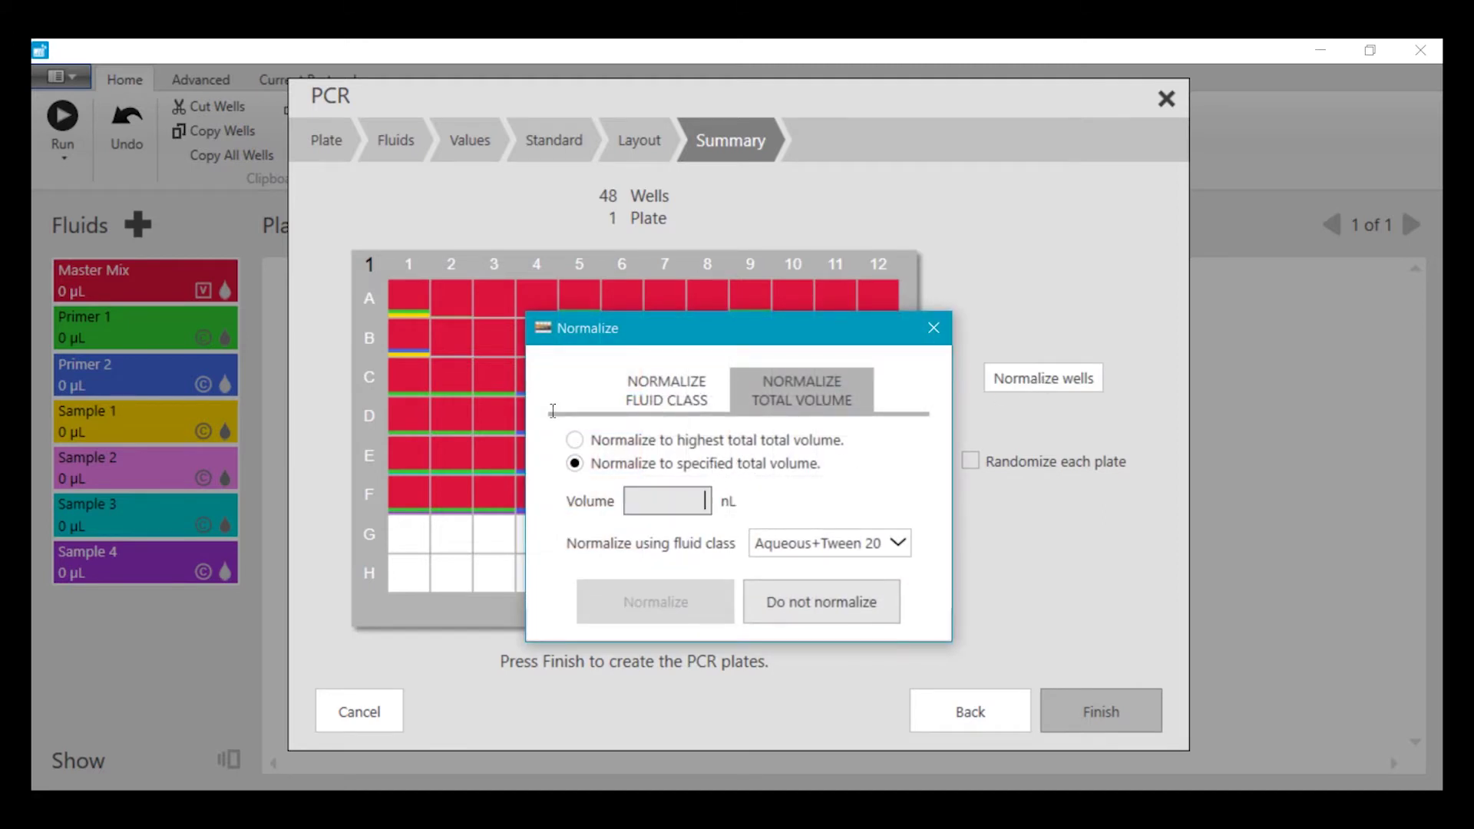
pyautogui.write('5000')
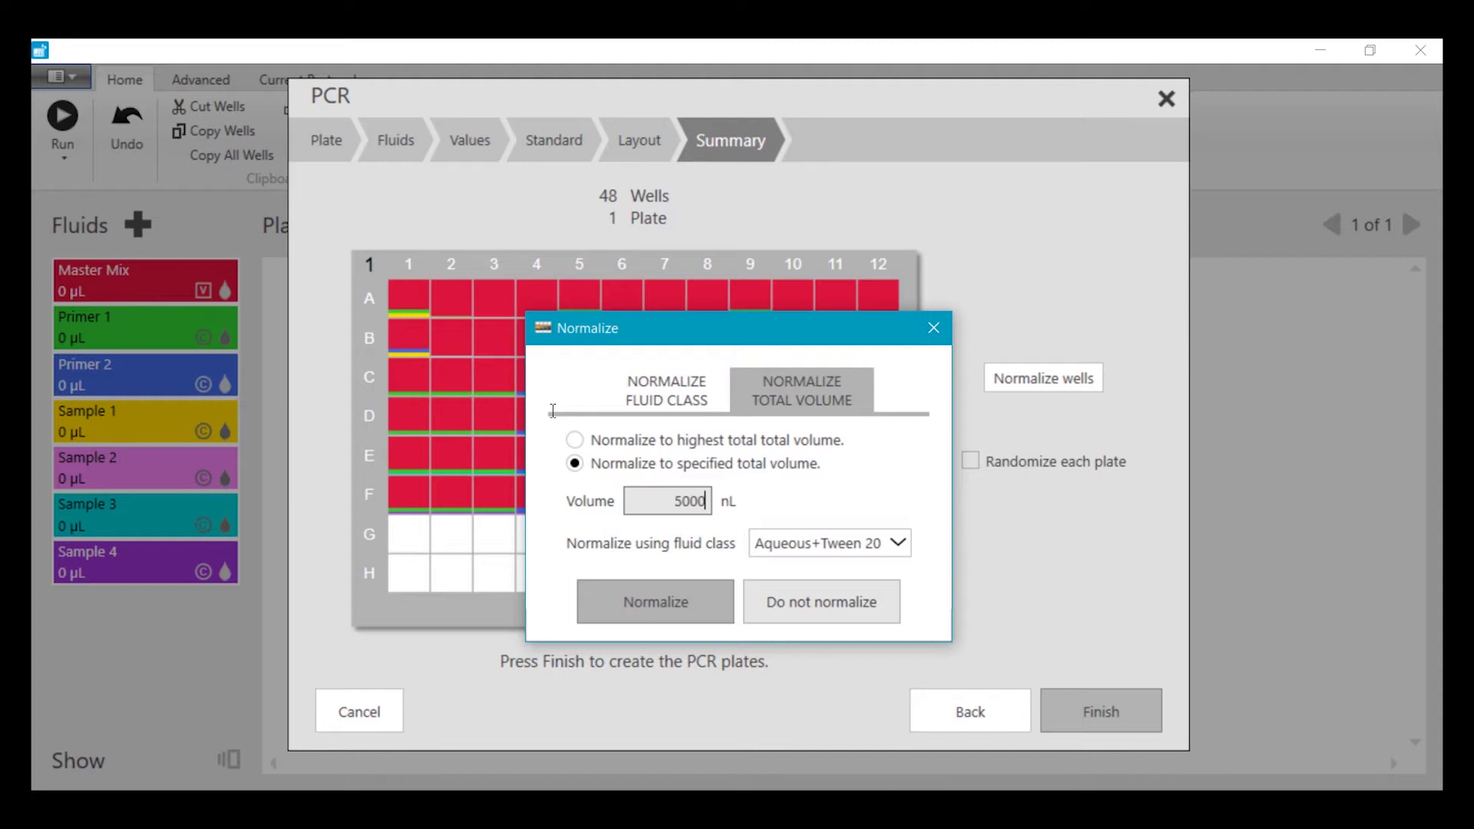
pyautogui.click(688, 593)
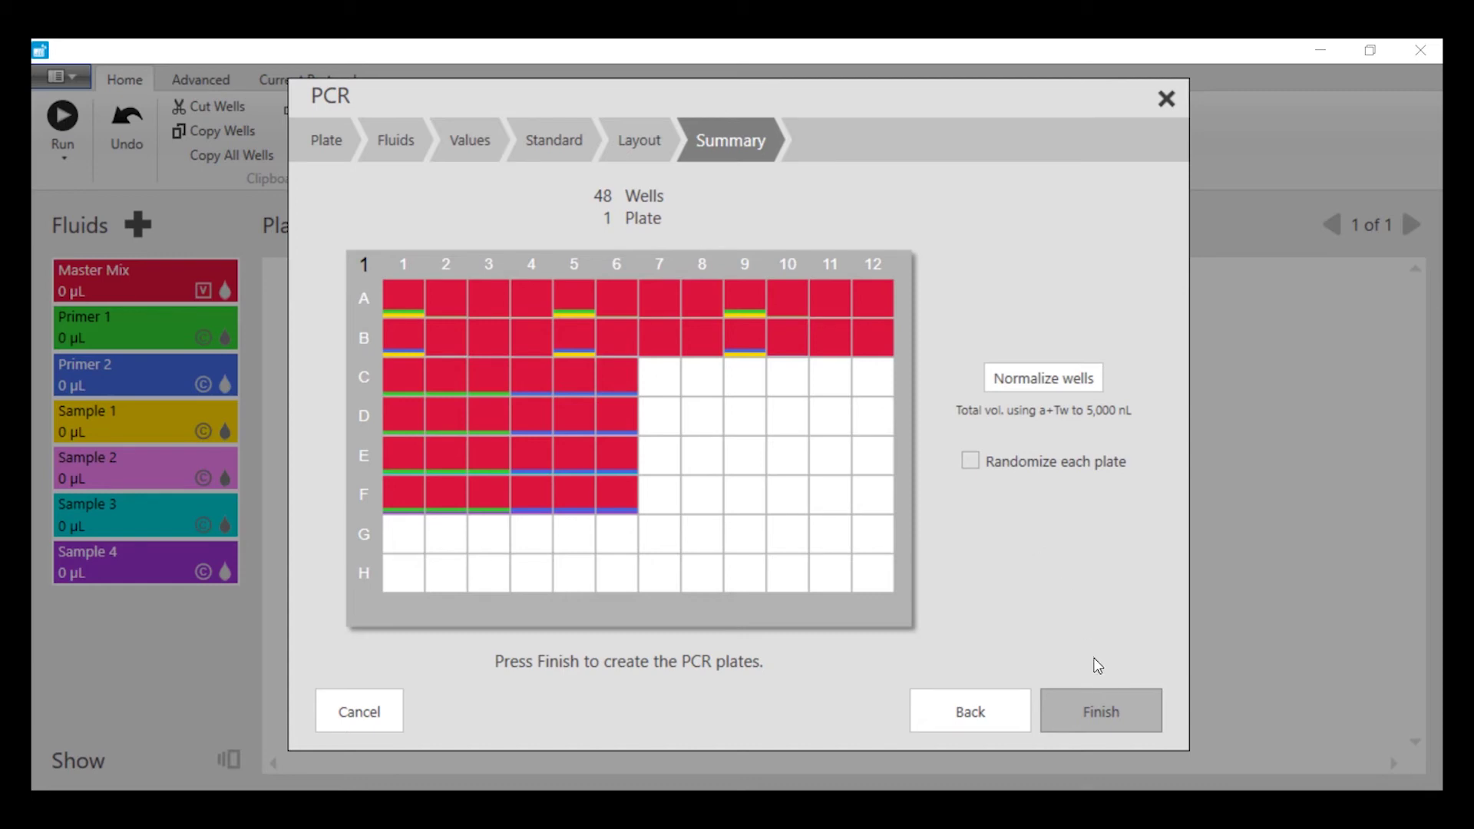
# - Finish creating the PCR plate and show the normalization volumes in the plate view
pyautogui.click(1099, 711)
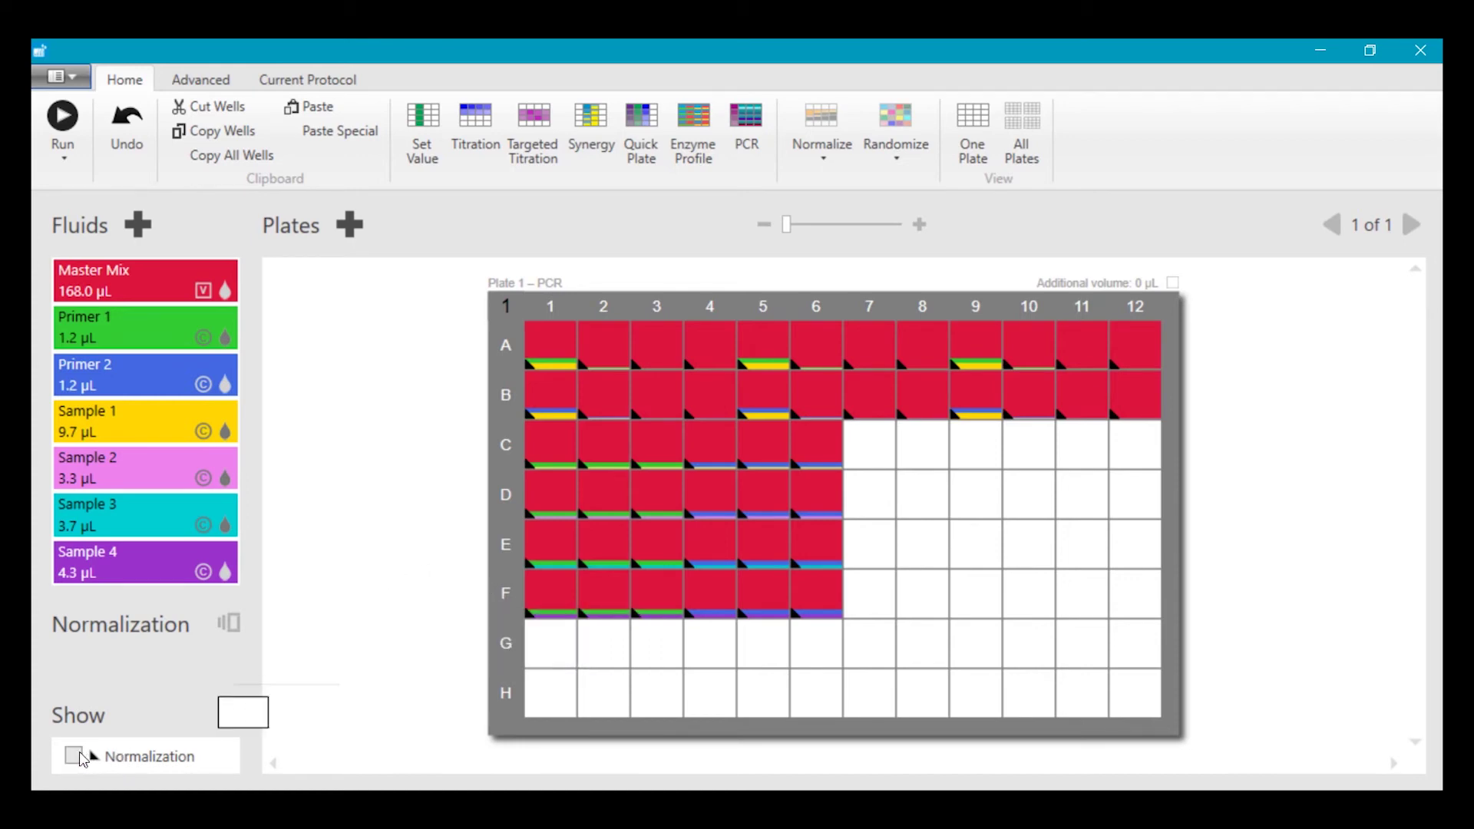
pyautogui.click(121, 759)
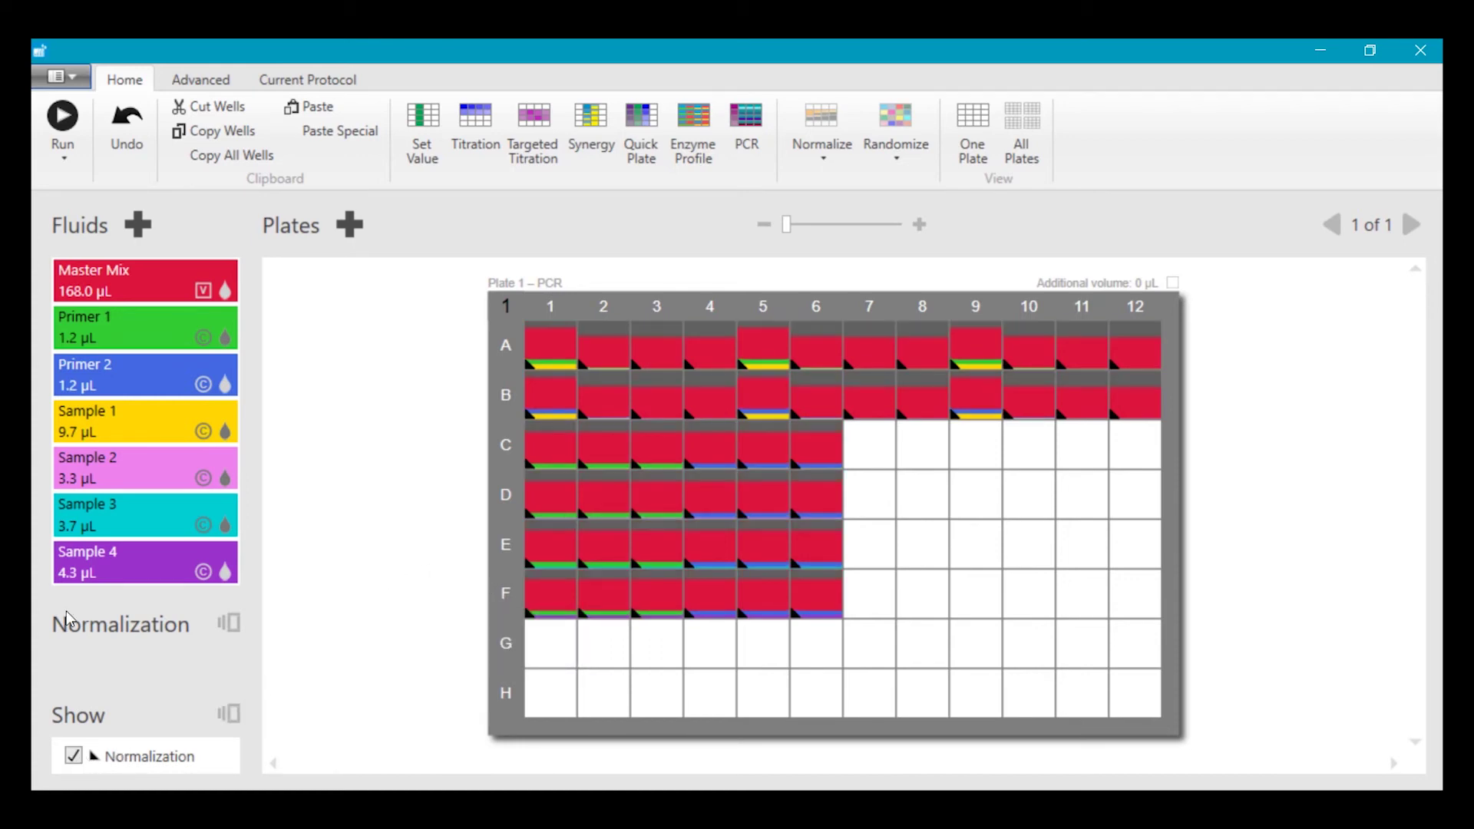